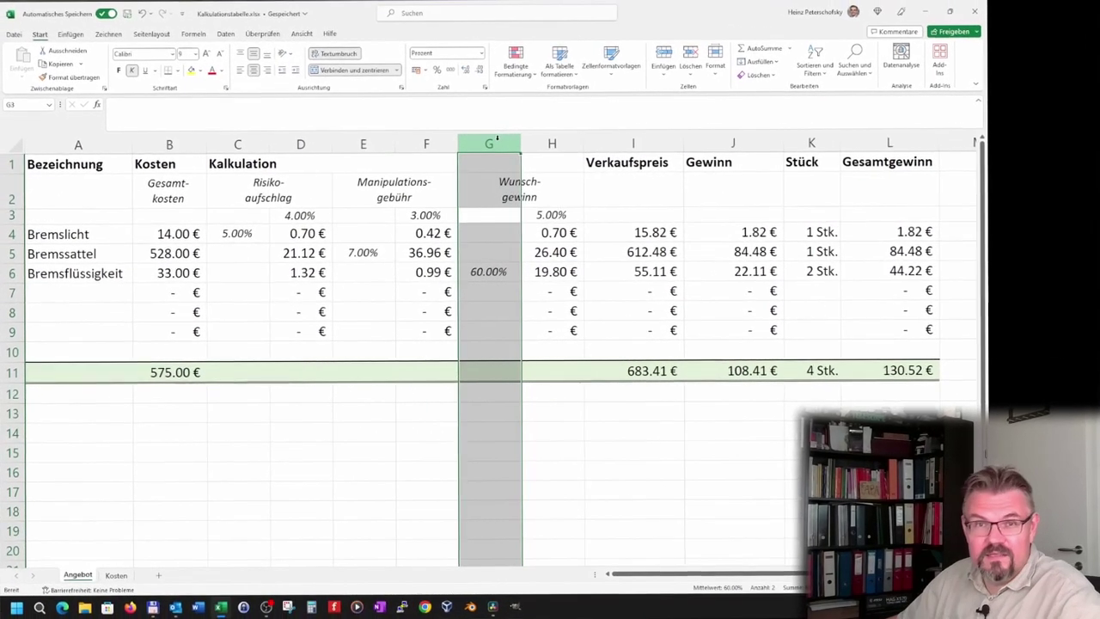
# Hide column C with the 5.00% risk markup rate so Kosten sits beside the Risiko-aufschlag amounts
pyautogui.click(382, 290)
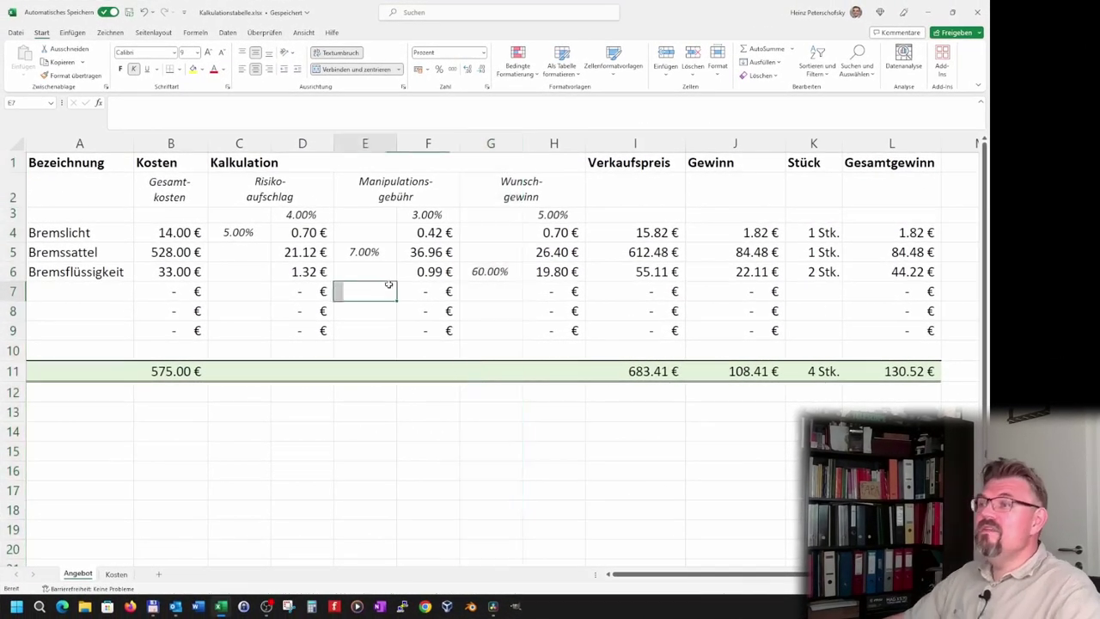
pyautogui.click(250, 145)
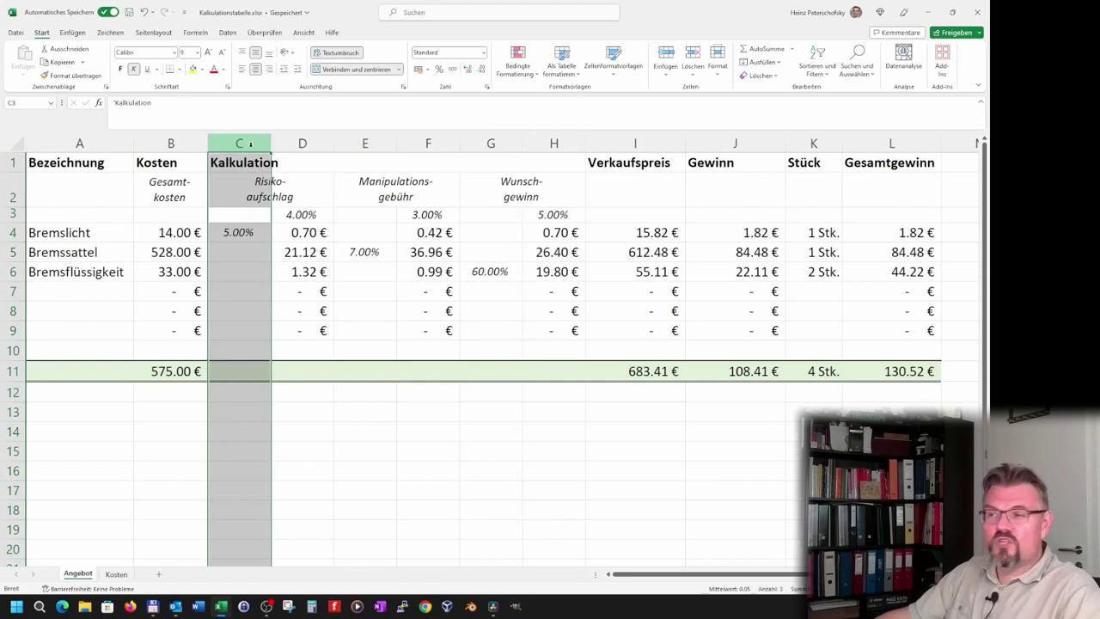
pyautogui.click(413, 249)
pyautogui.click(235, 140)
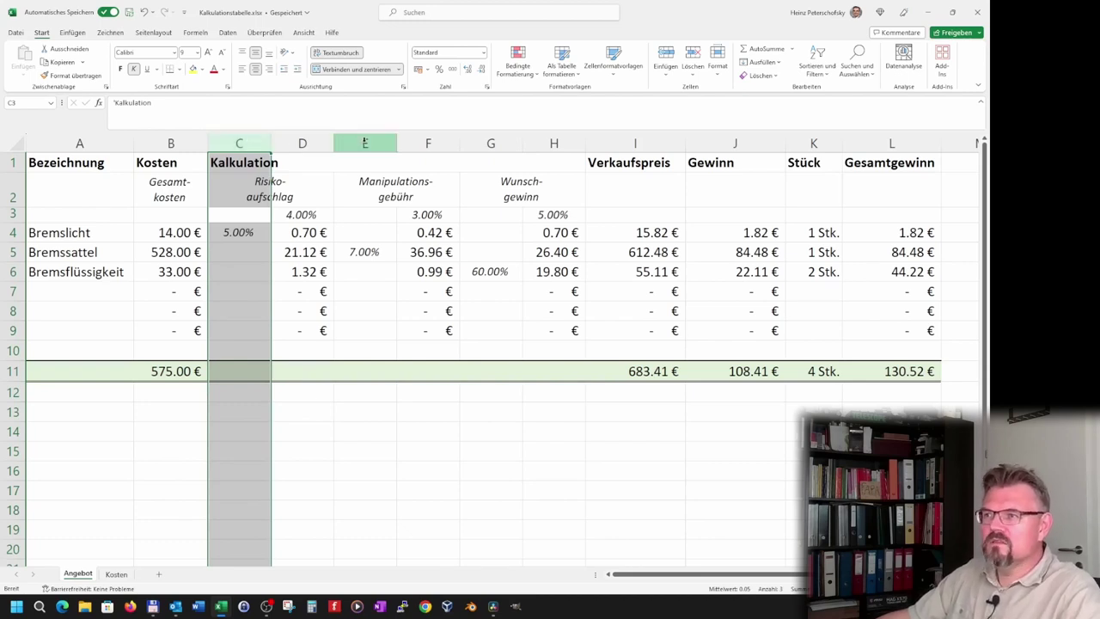
pyautogui.click(366, 143)
pyautogui.click(249, 143)
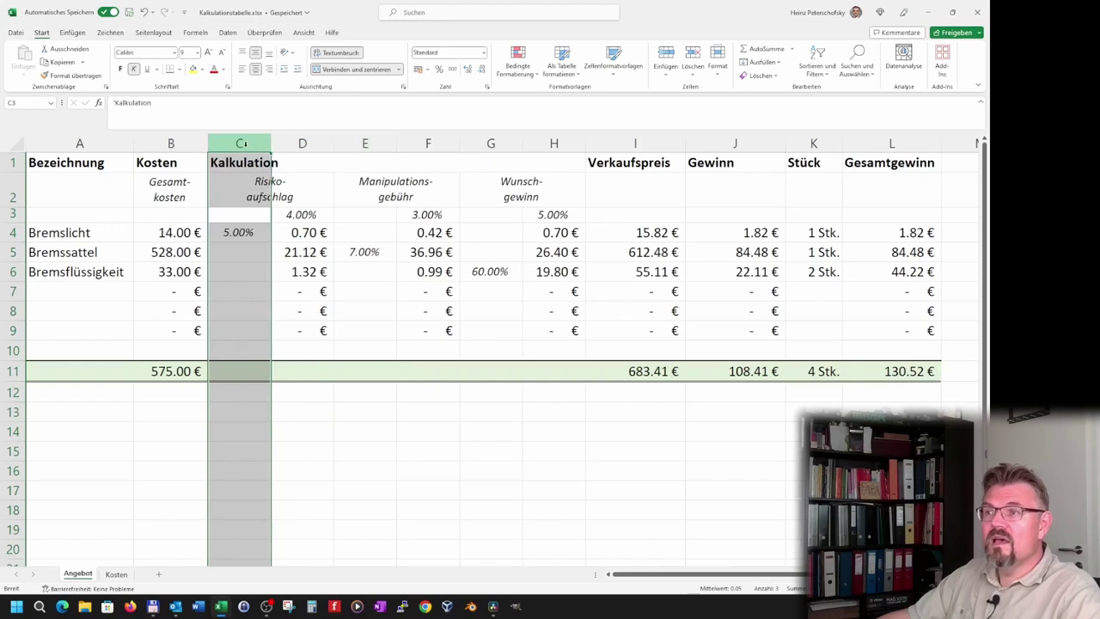
pyautogui.rightClick(242, 144)
pyautogui.click(242, 143)
pyautogui.rightClick(239, 141)
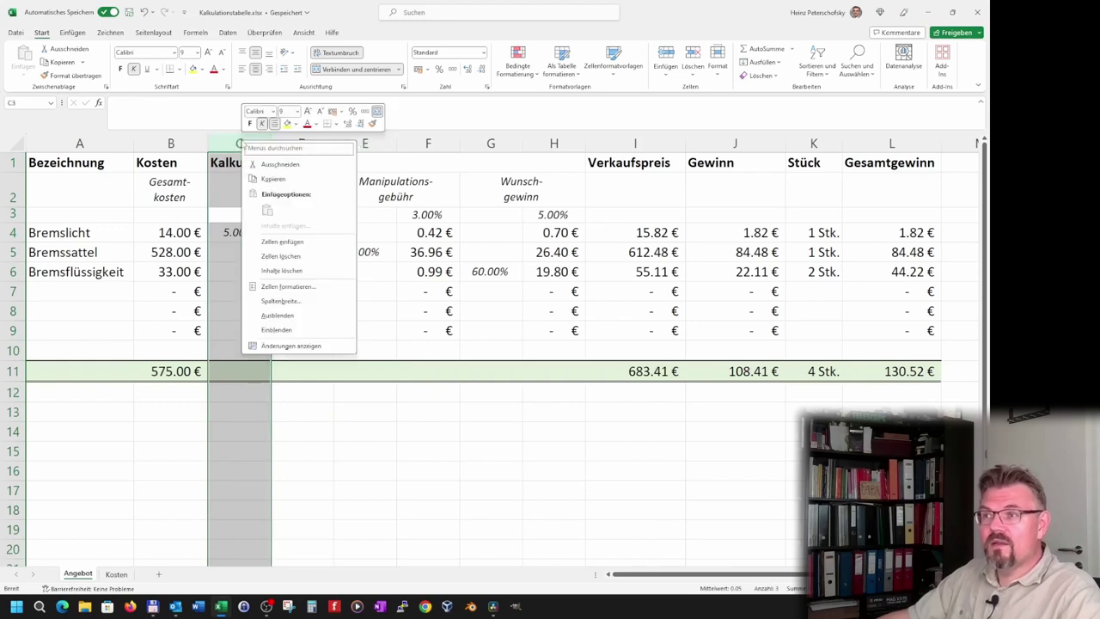
pyautogui.click(278, 315)
pyautogui.click(413, 547)
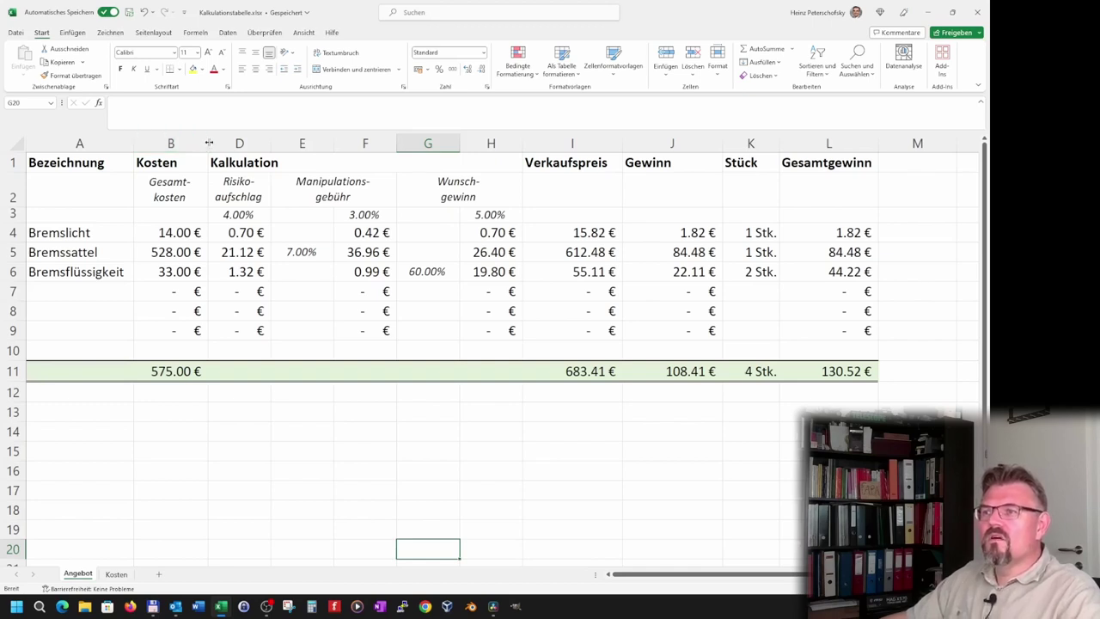
# Unhide column C, then hide it again
pyautogui.rightClick(209, 143)
pyautogui.click(277, 332)
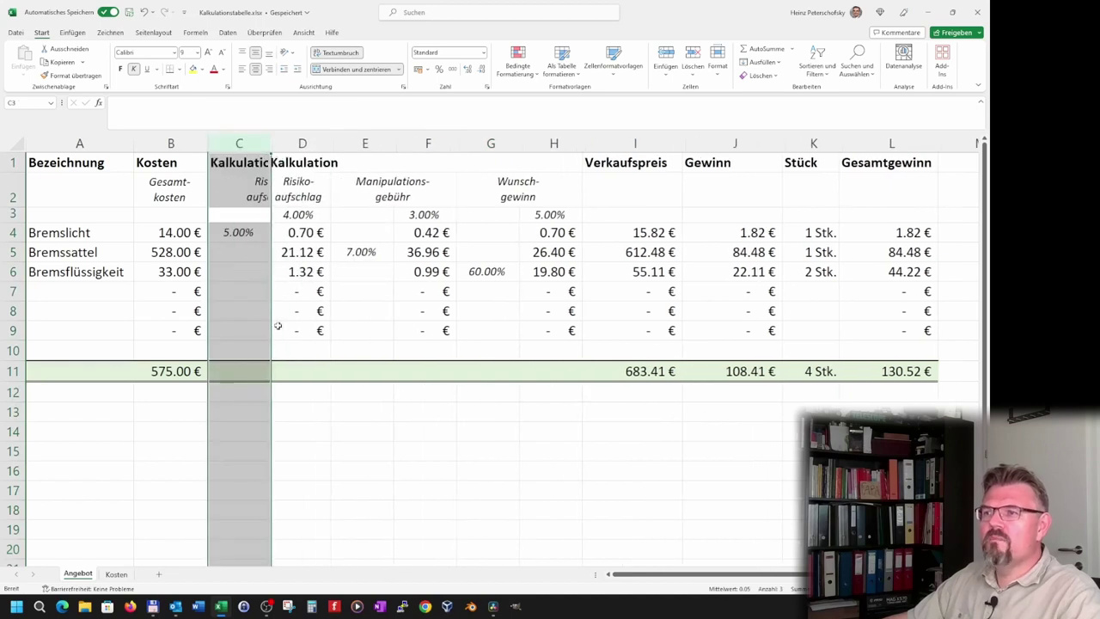
pyautogui.click(266, 343)
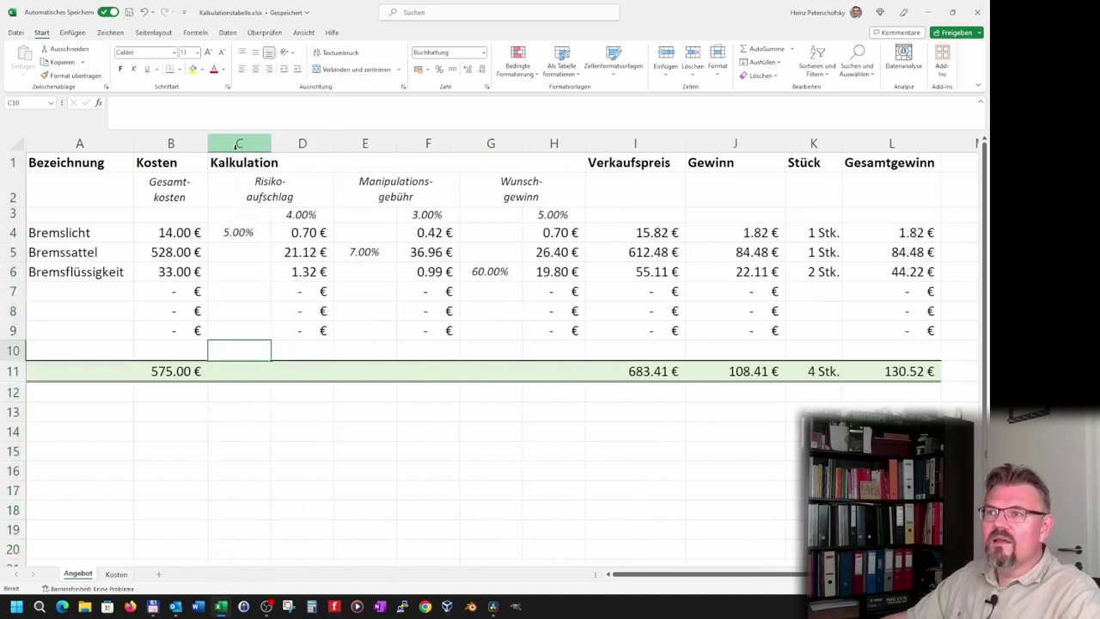
pyautogui.rightClick(238, 146)
pyautogui.click(283, 326)
# Unhide column C from the header boundary between columns B and D
pyautogui.click(170, 142)
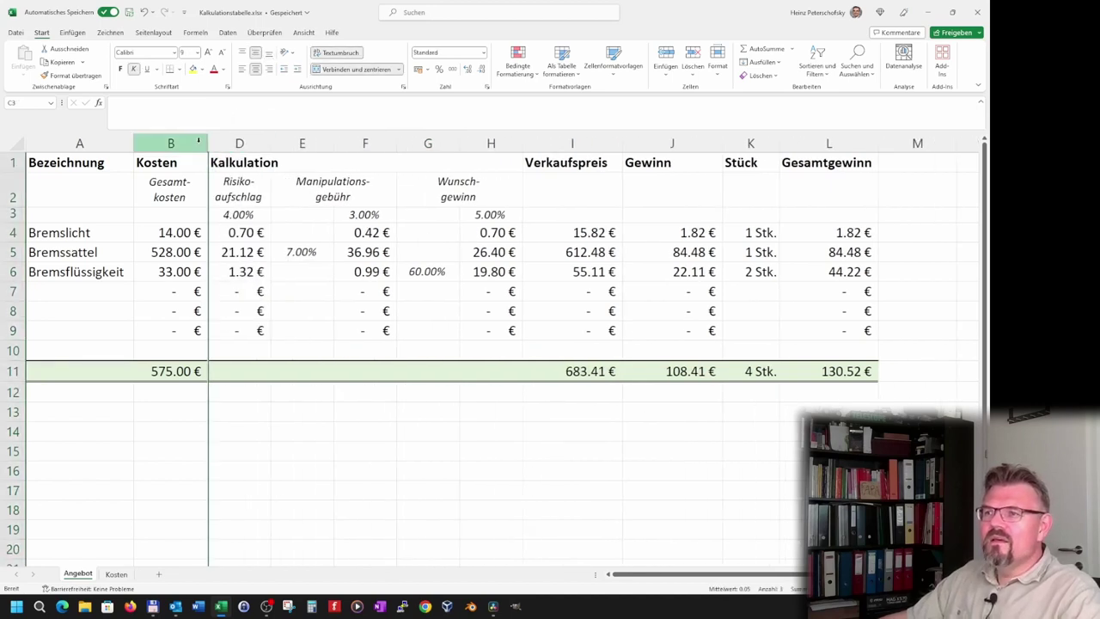
pyautogui.rightClick(207, 144)
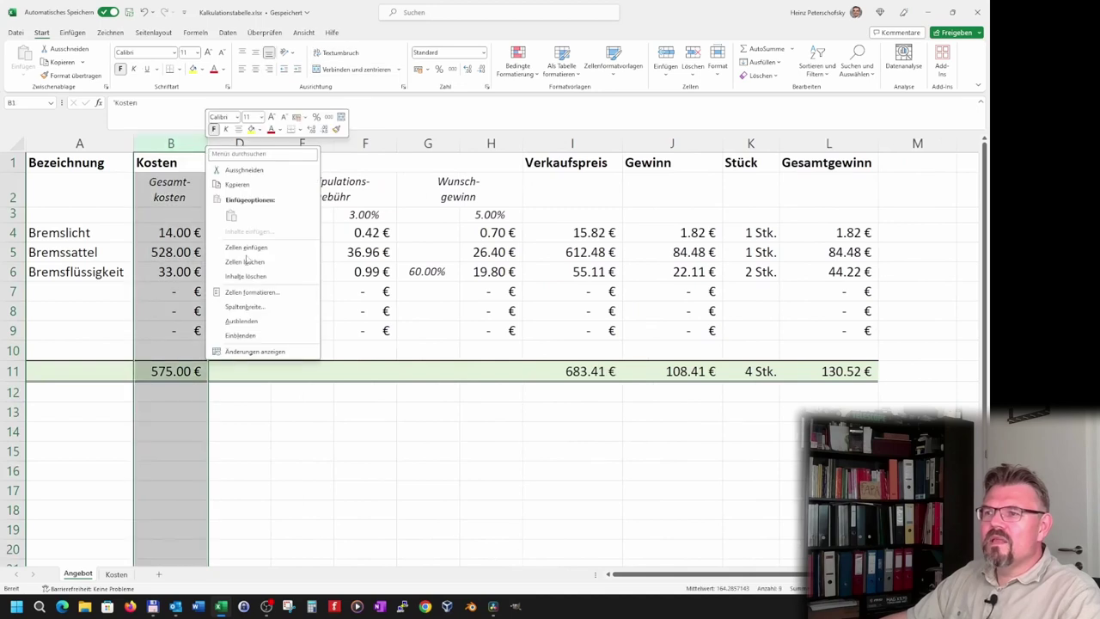
pyautogui.click(255, 336)
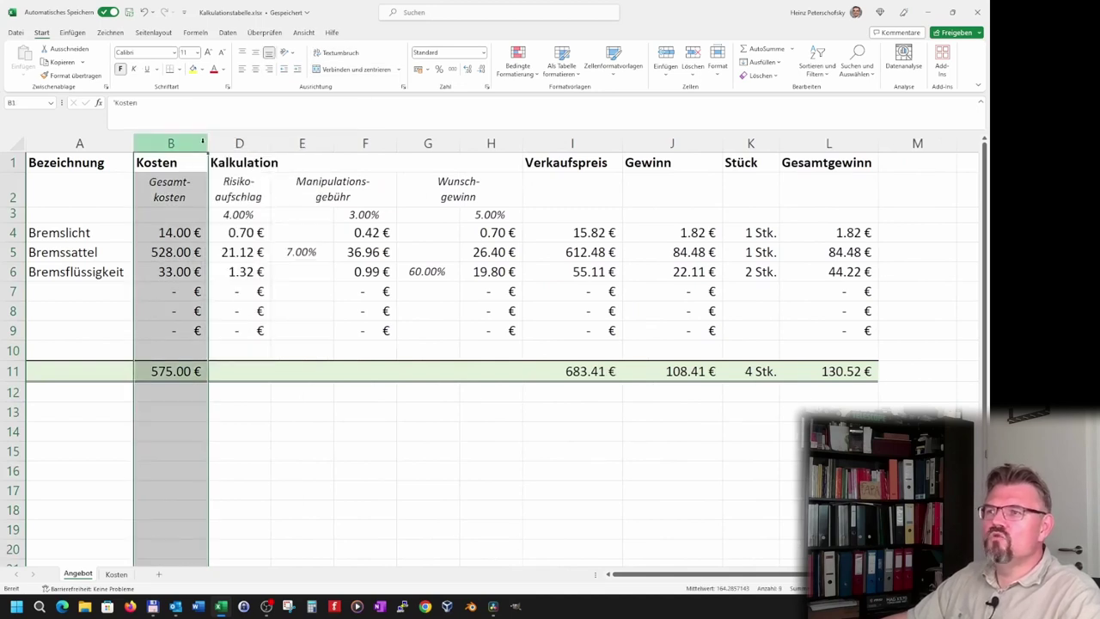
pyautogui.rightClick(207, 145)
pyautogui.click(275, 334)
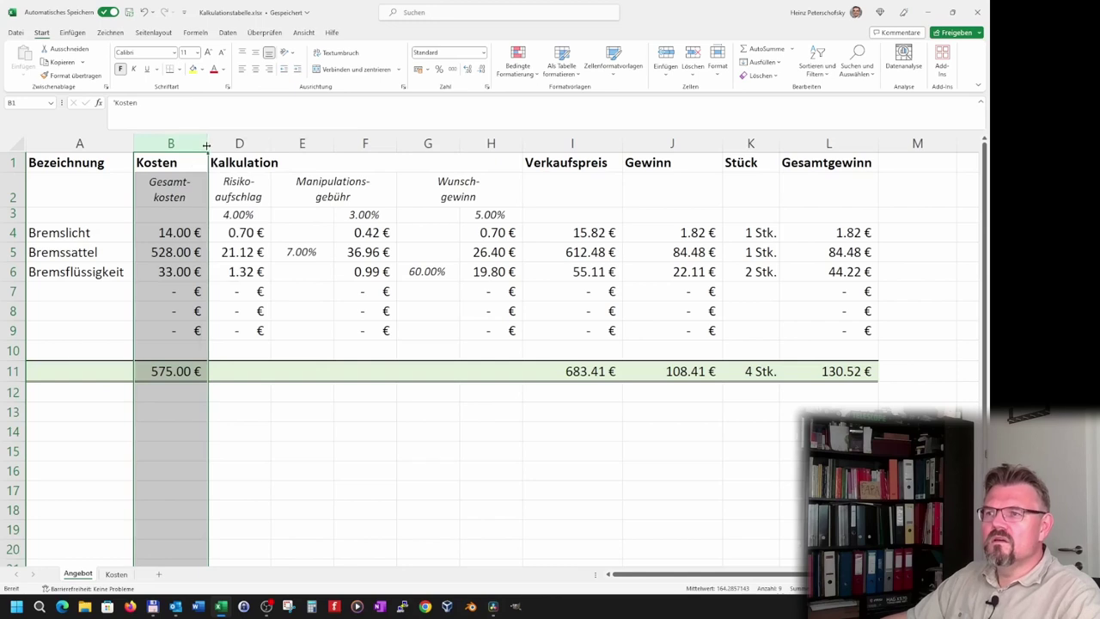
pyautogui.rightClick(210, 142)
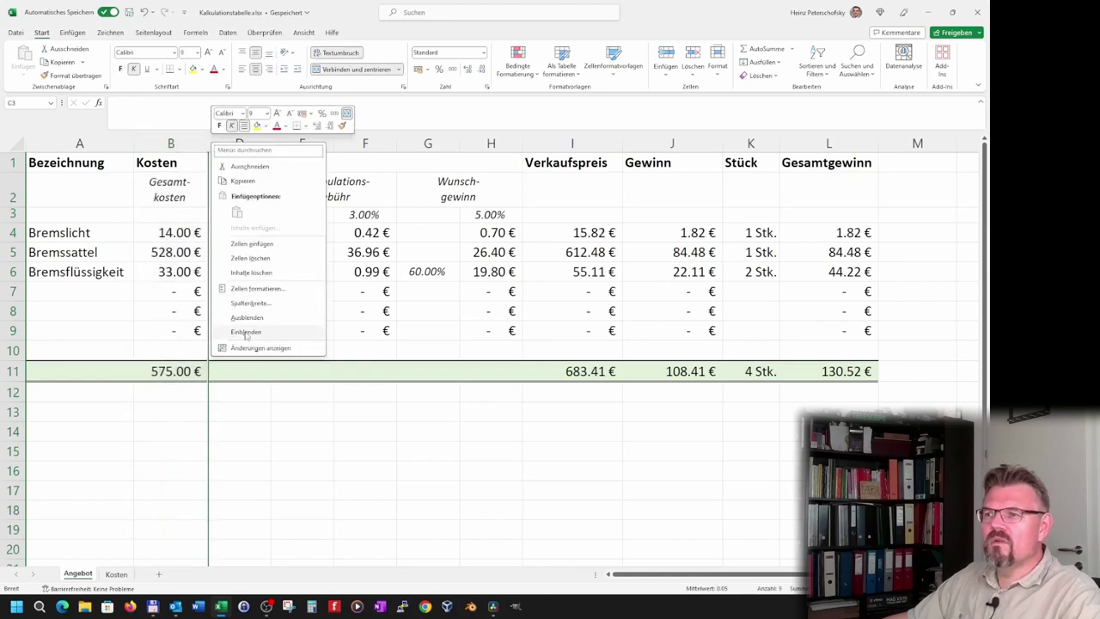
pyautogui.click(275, 332)
pyautogui.click(235, 211)
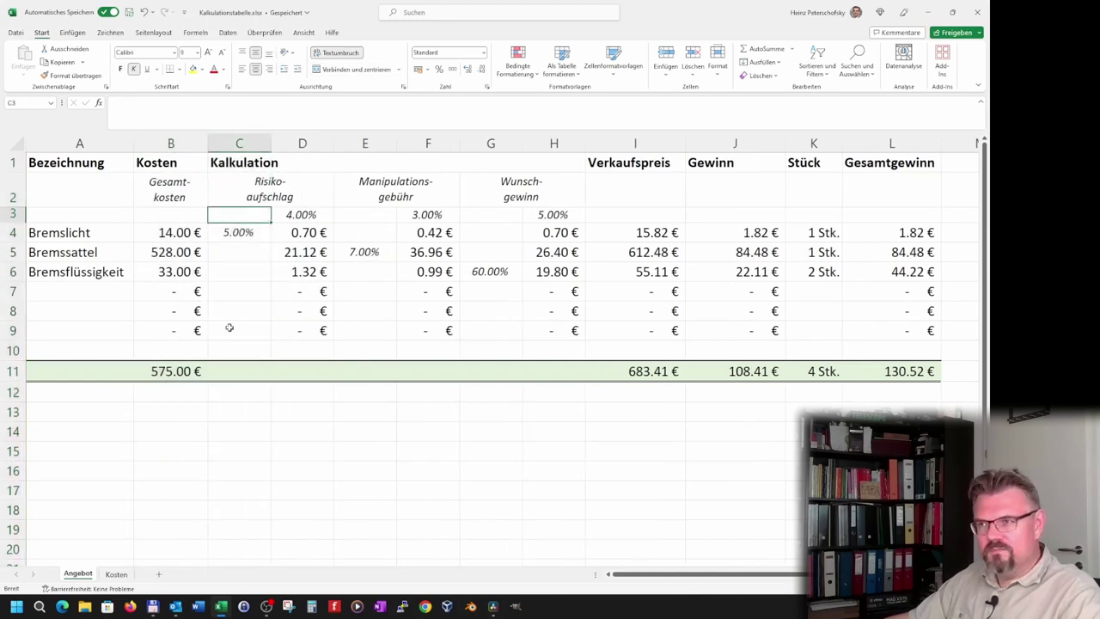
# Select helper columns C, E and G together
pyautogui.click(239, 143)
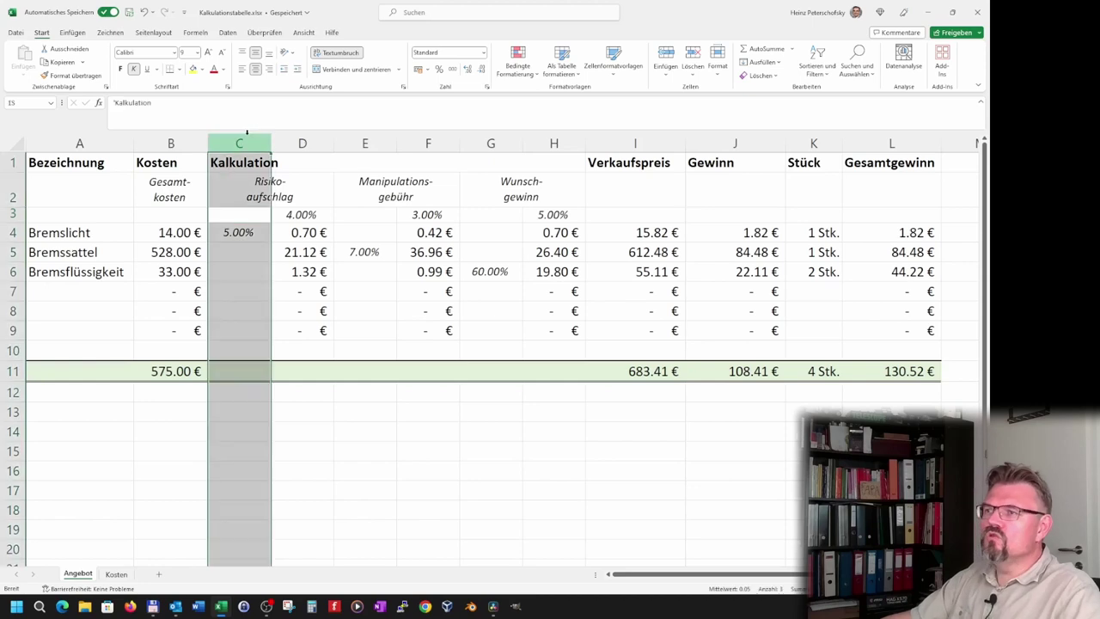
pyautogui.keyDown('ctrl'); pyautogui.click(365, 144); pyautogui.keyUp('ctrl')
pyautogui.keyDown('ctrl'); pyautogui.click(490, 144); pyautogui.keyUp('ctrl')
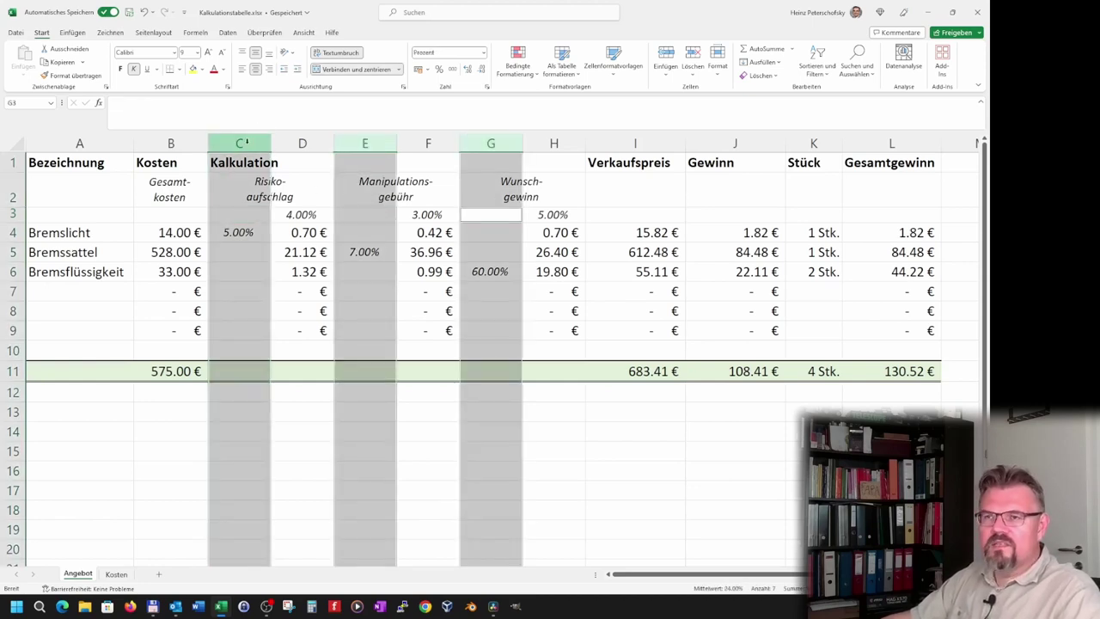
# Try selecting columns C, E and G, then the whole range C through H
pyautogui.click(242, 290)
pyautogui.click(239, 143)
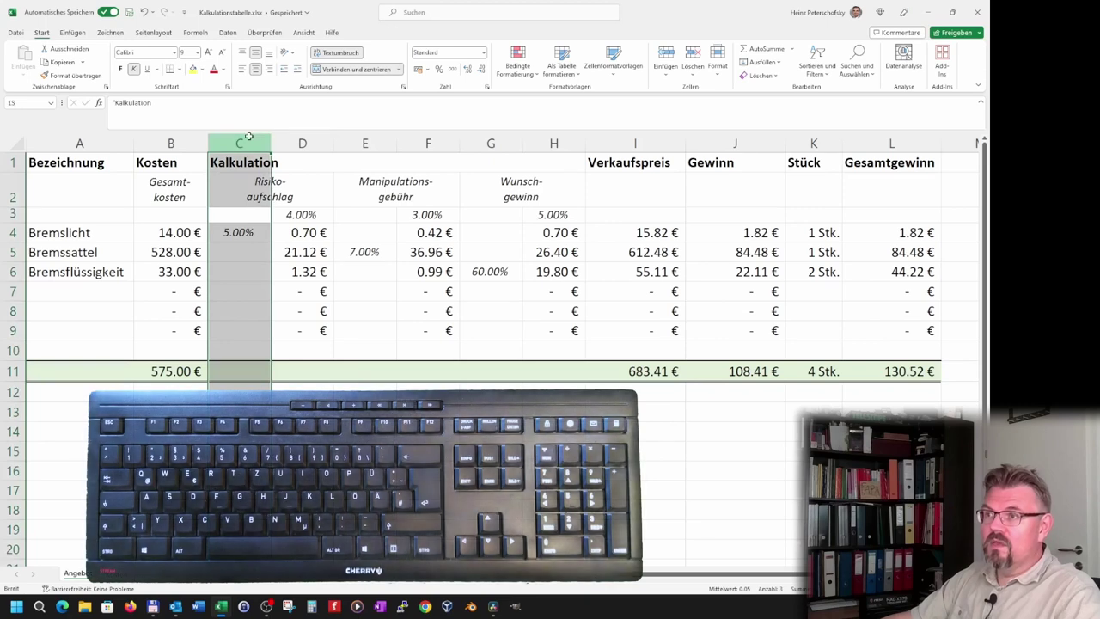
pyautogui.keyDown('ctrl'); pyautogui.click(366, 143); pyautogui.keyUp('ctrl')
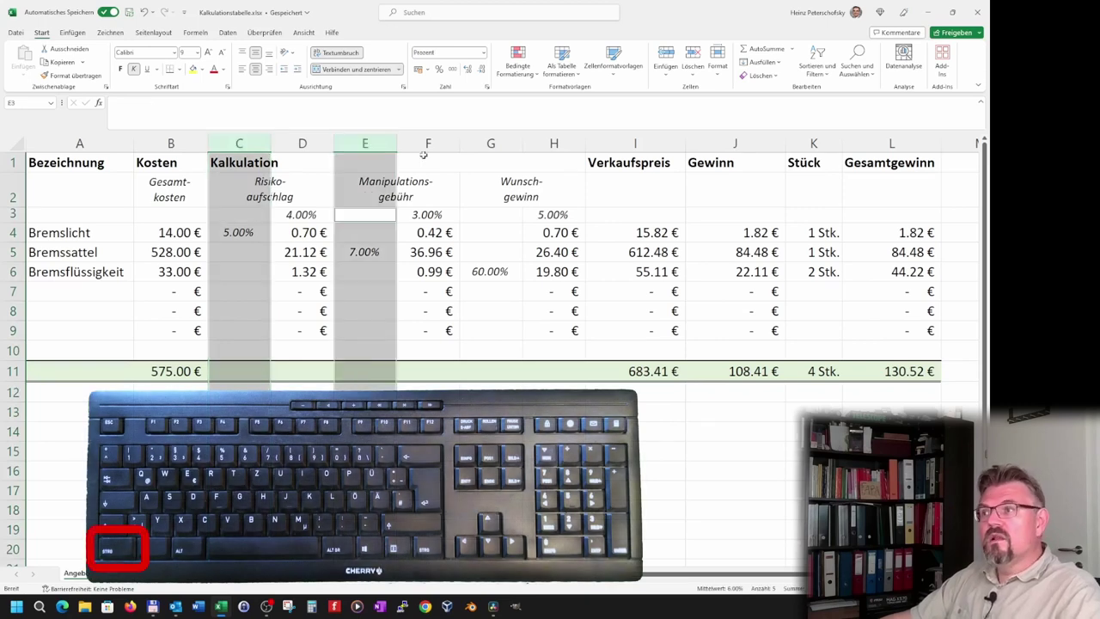
pyautogui.keyDown('ctrl'); pyautogui.click(491, 143); pyautogui.keyUp('ctrl')
pyautogui.click(589, 434)
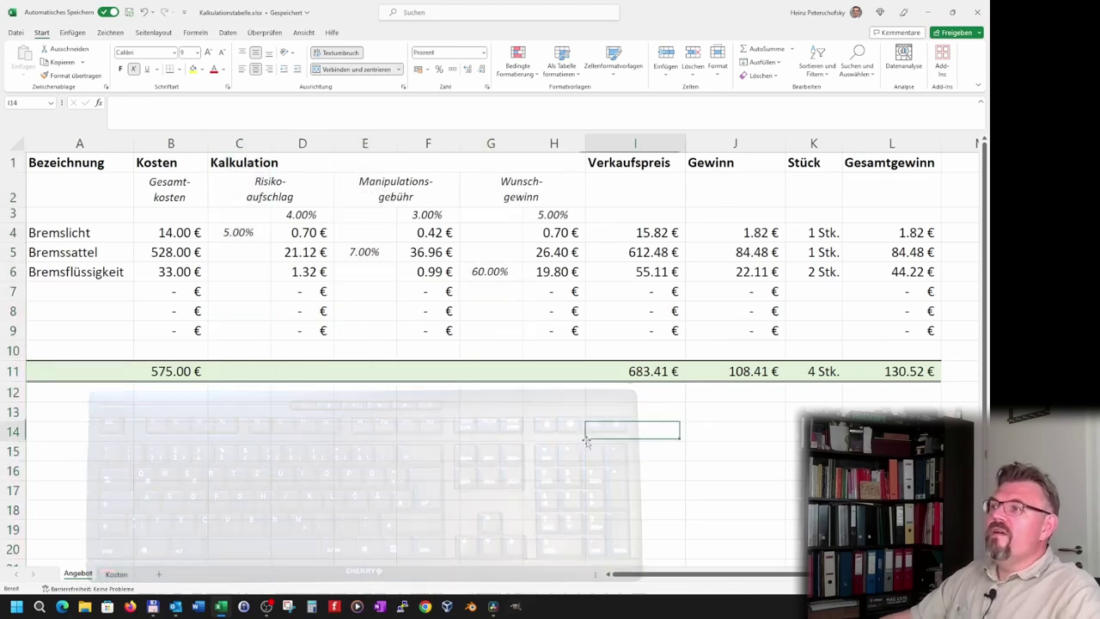
pyautogui.click(239, 143)
pyautogui.press('ctrl')
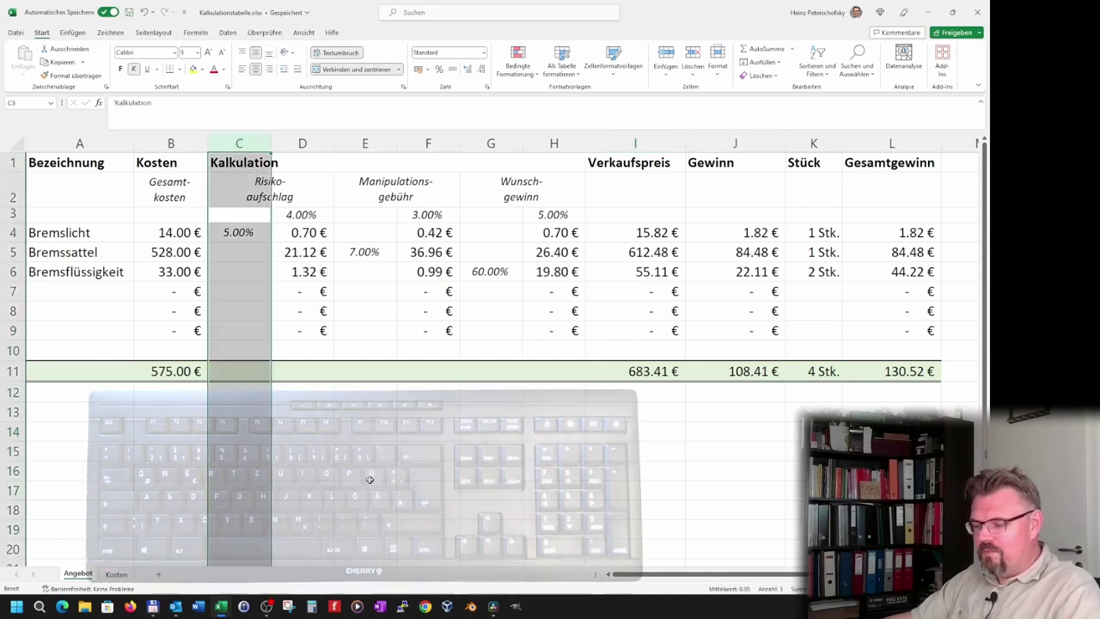
pyautogui.press('shift')
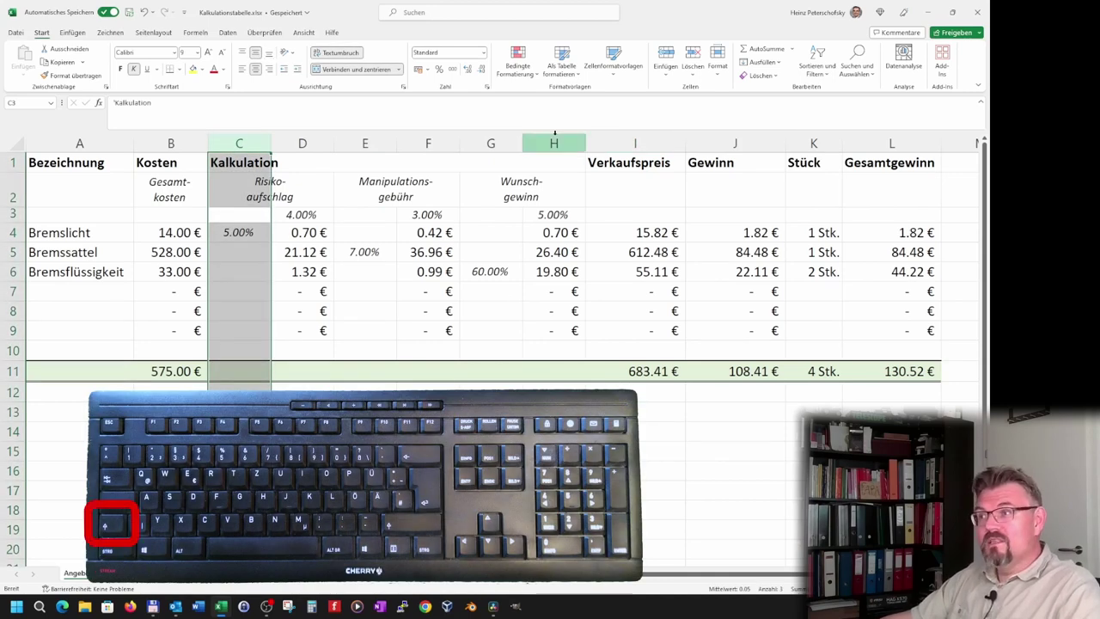
pyautogui.keyDown('shift'); pyautogui.click(554, 138); pyautogui.keyUp('shift')
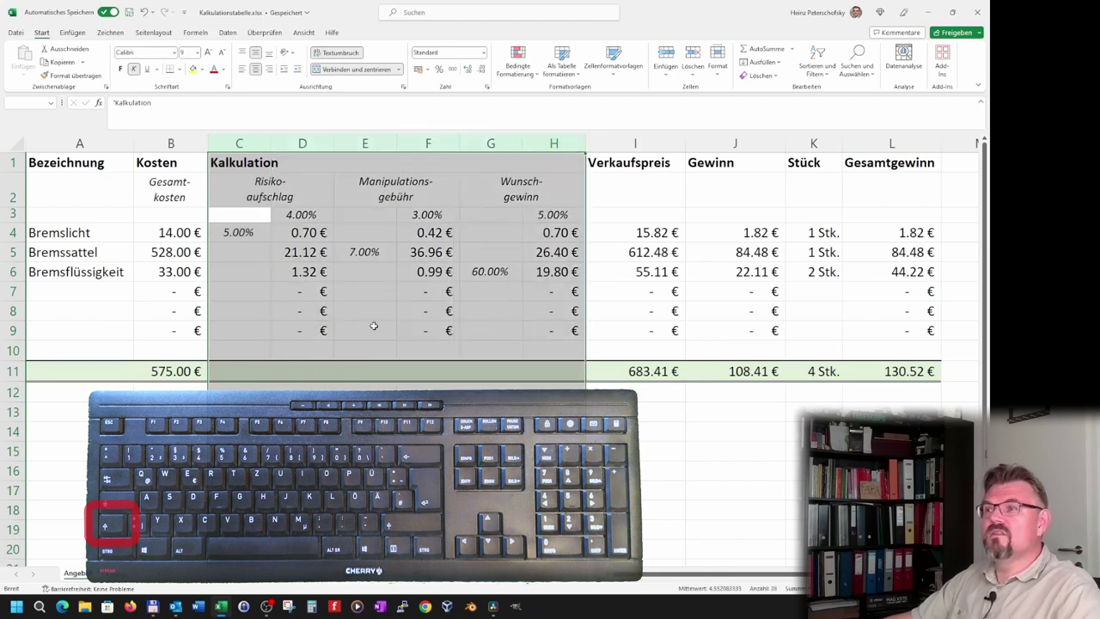
pyautogui.click(635, 291)
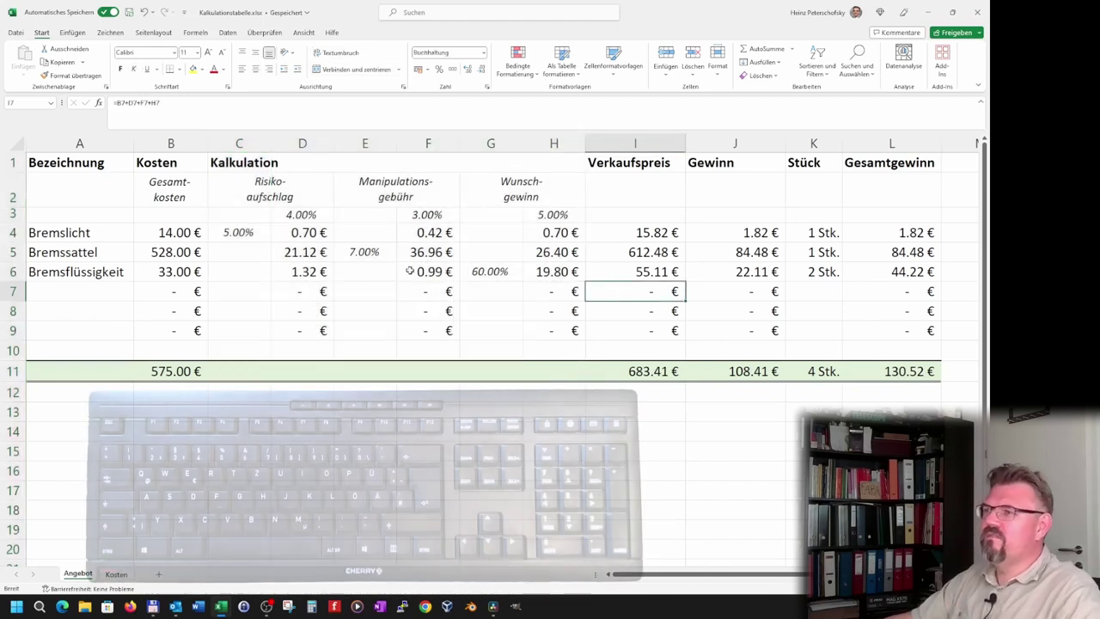
# Select columns C, E and G and hide them with Ausblenden
pyautogui.click(252, 137)
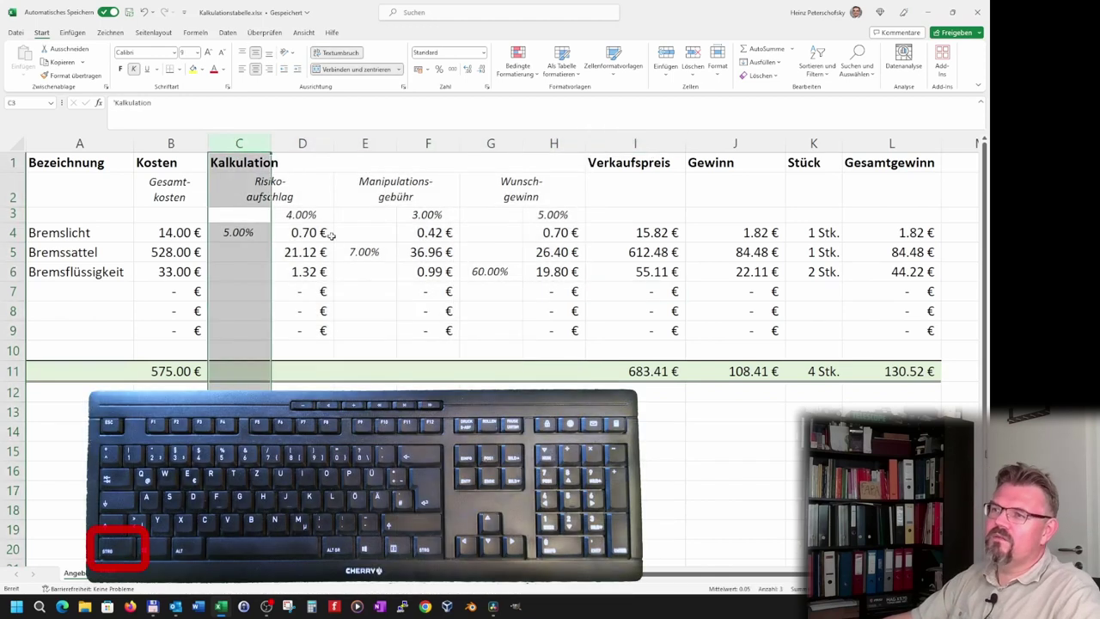
pyautogui.keyDown('ctrl'); pyautogui.click(373, 144); pyautogui.keyUp('ctrl')
pyautogui.keyDown('ctrl'); pyautogui.click(487, 141); pyautogui.keyUp('ctrl')
pyautogui.rightClick(487, 141)
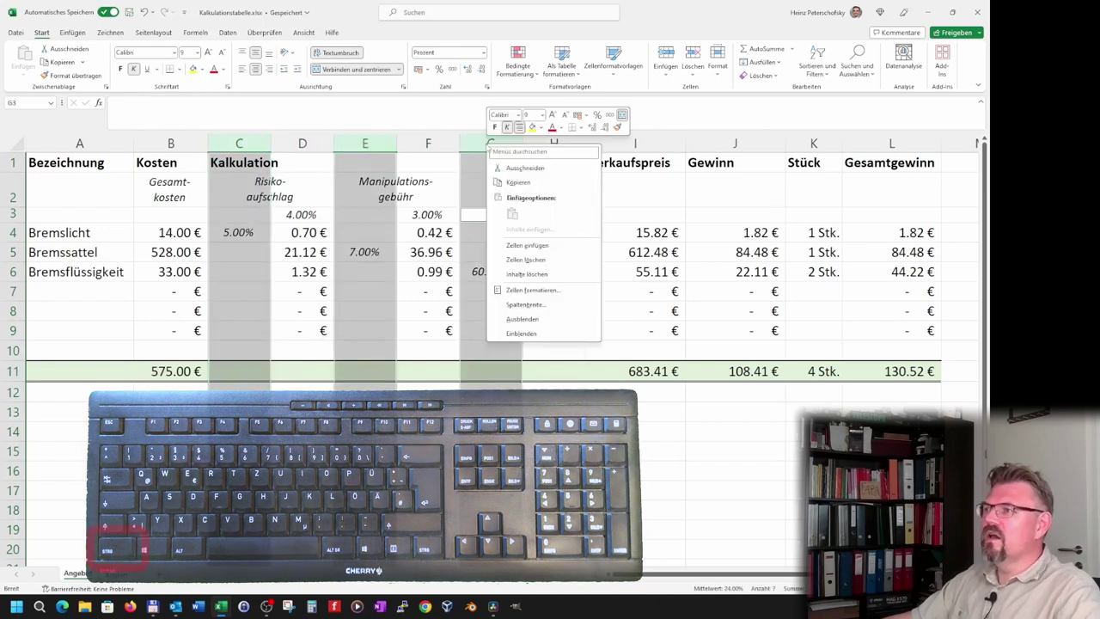
pyautogui.click(544, 320)
pyautogui.click(430, 507)
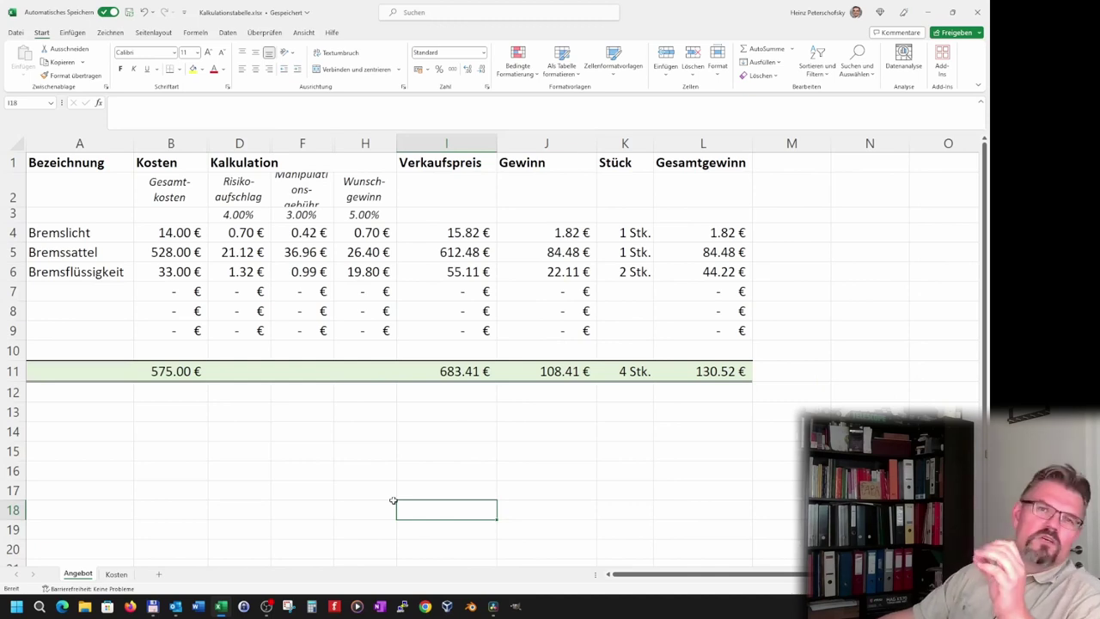
# Select the Manipulationsgebühr header F2 and turn its text wrapping off
pyautogui.click(317, 197)
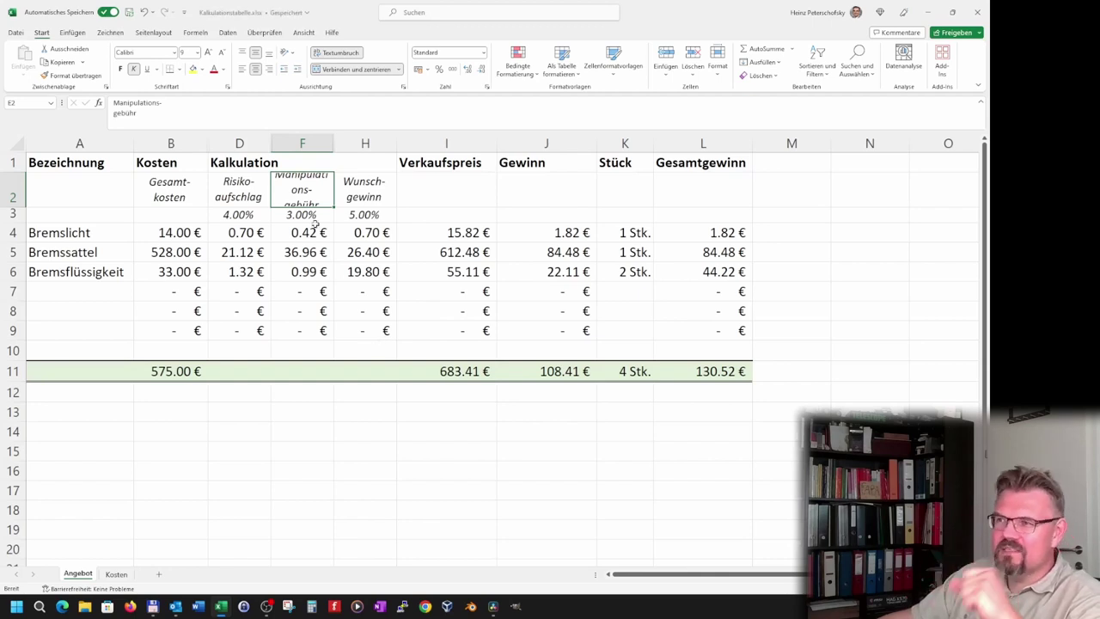
pyautogui.moveTo(257, 197); pyautogui.dragTo(365, 191)
pyautogui.click(314, 188)
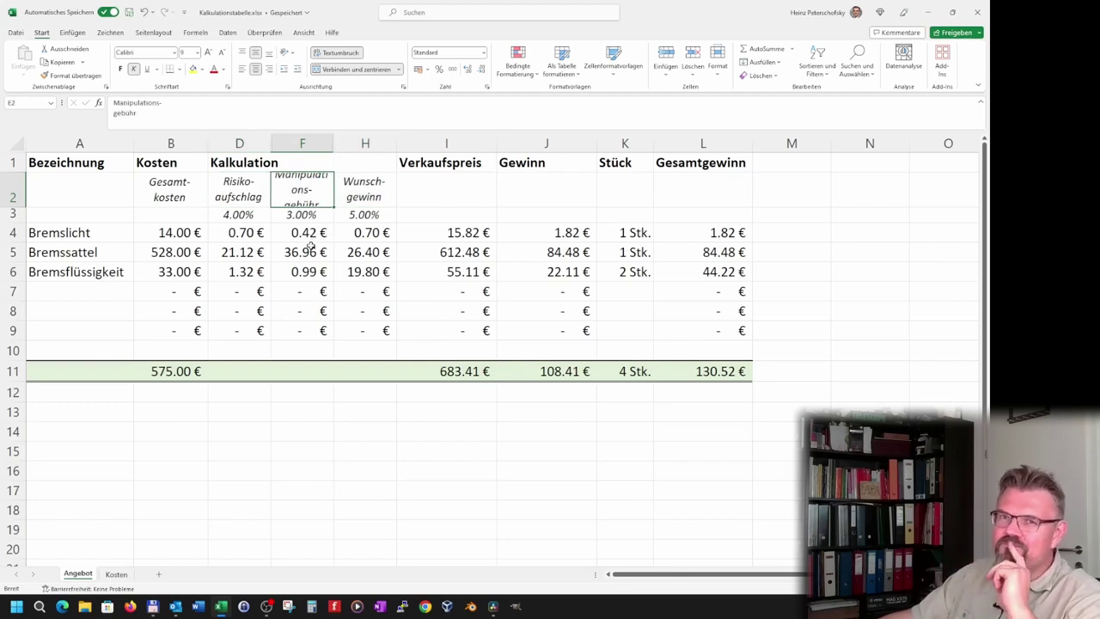
pyautogui.click(296, 190)
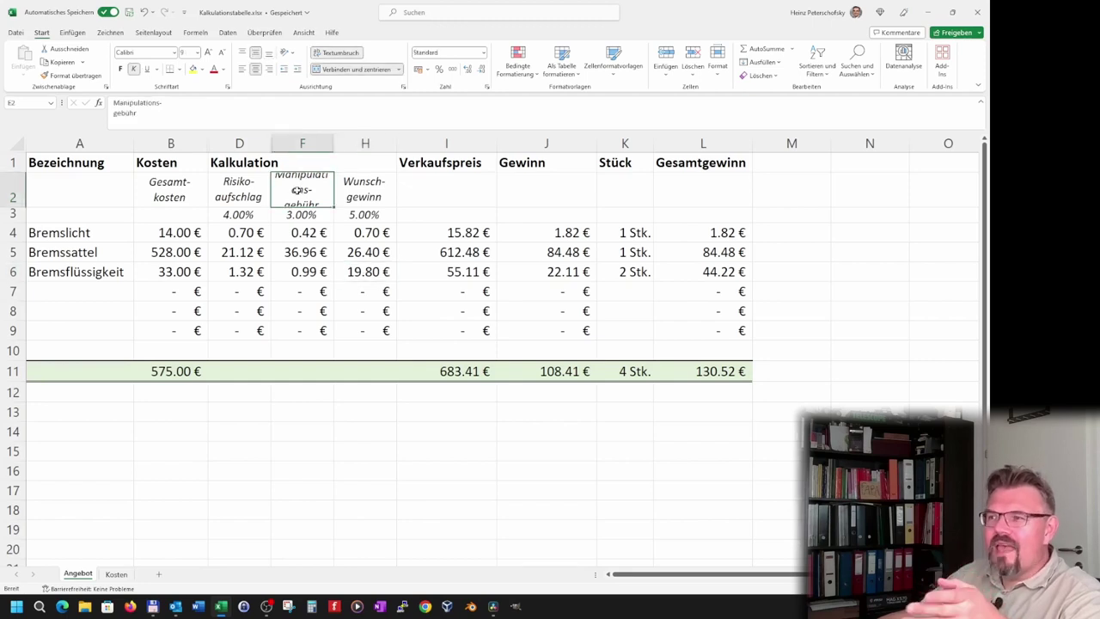
pyautogui.click(344, 53)
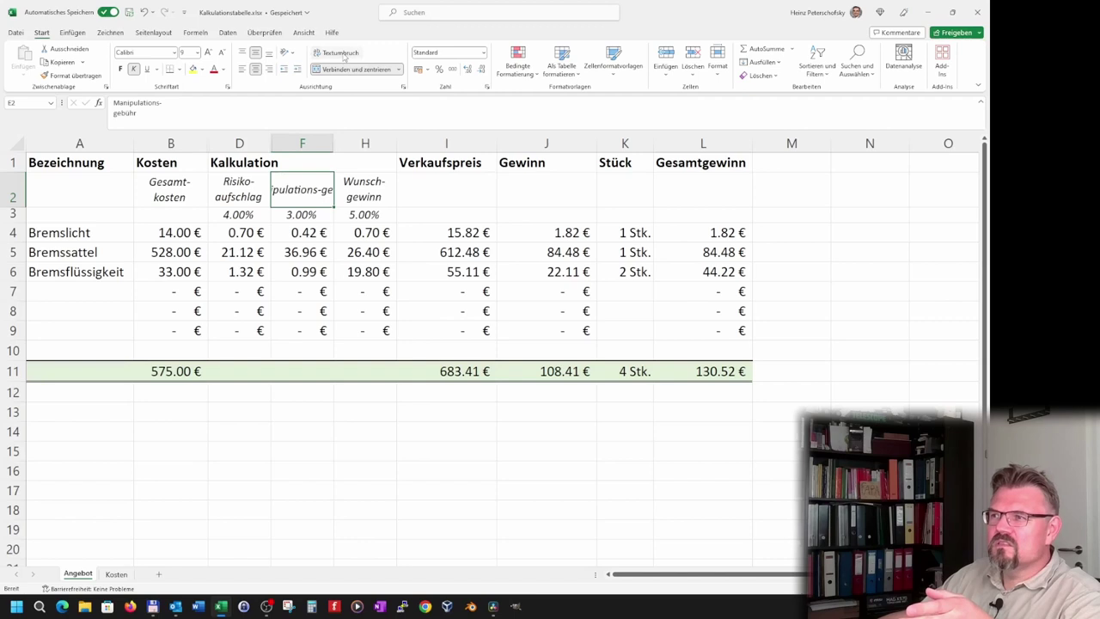
pyautogui.click(344, 54)
pyautogui.click(344, 53)
pyautogui.click(344, 53)
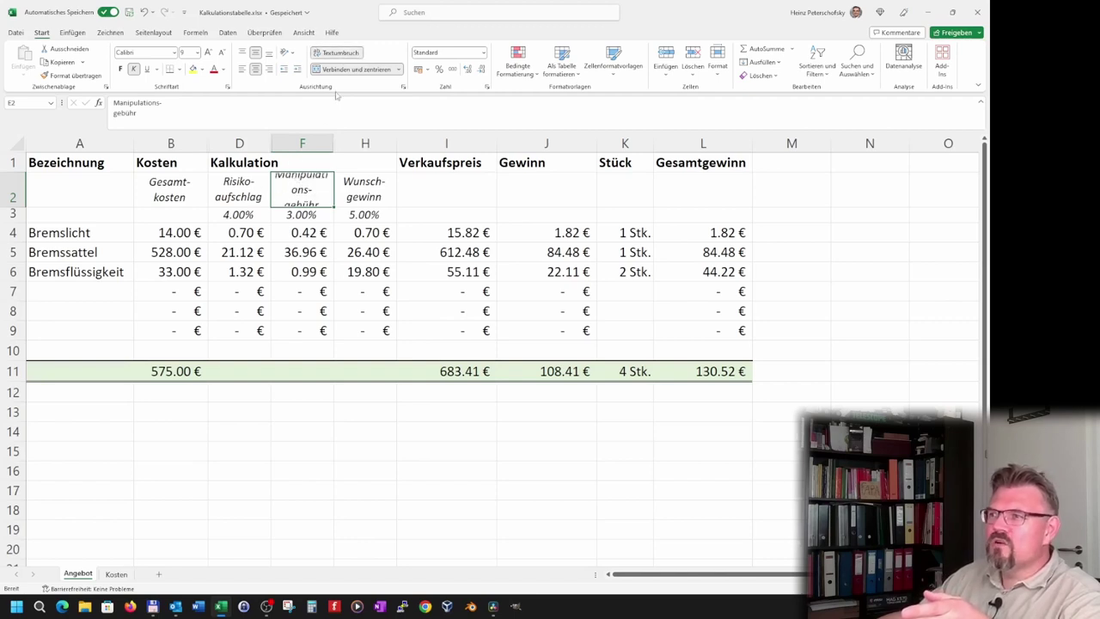
pyautogui.click(344, 53)
# Remove the hyphen and line break from the F2 header text, then wrap it
pyautogui.click(163, 103)
pyautogui.press('BackSpace')
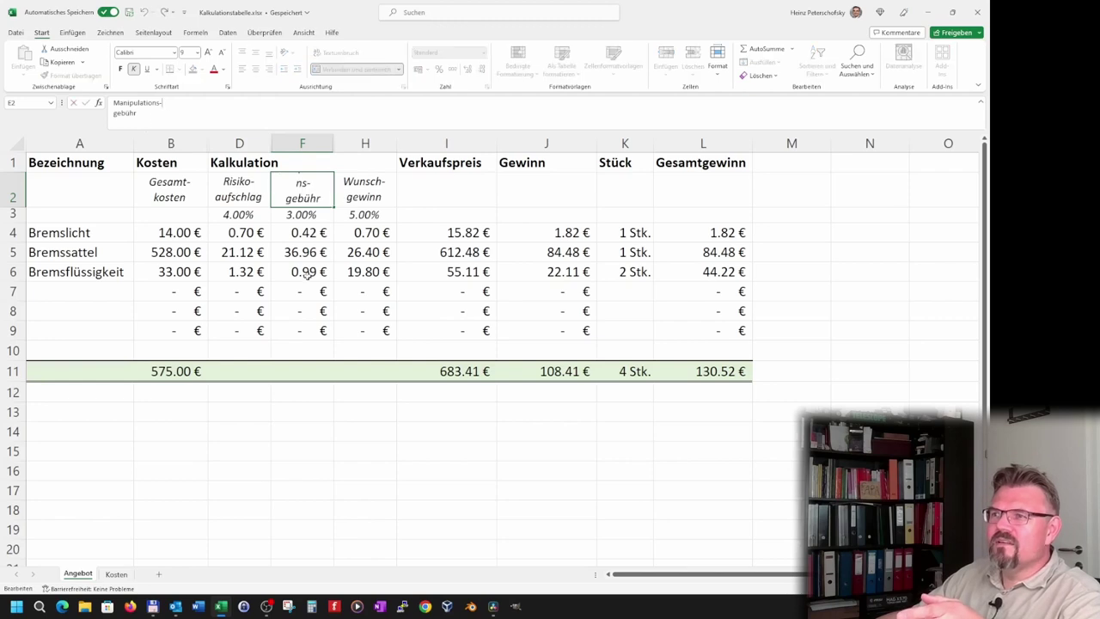
pyautogui.press('Delete')
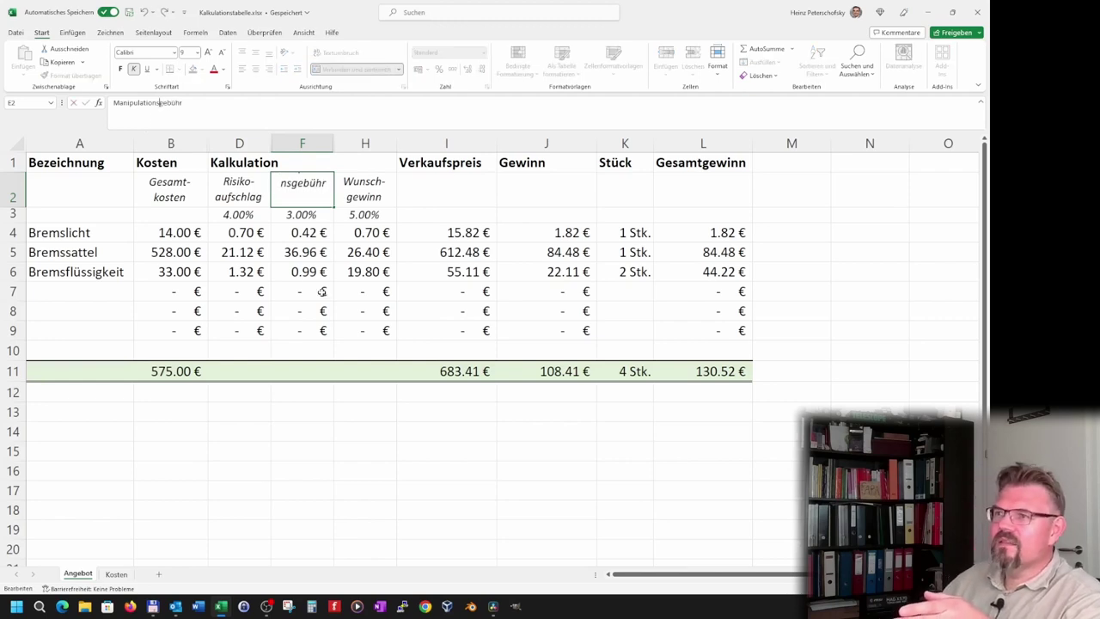
pyautogui.hotkey('ctrl', 'Return')
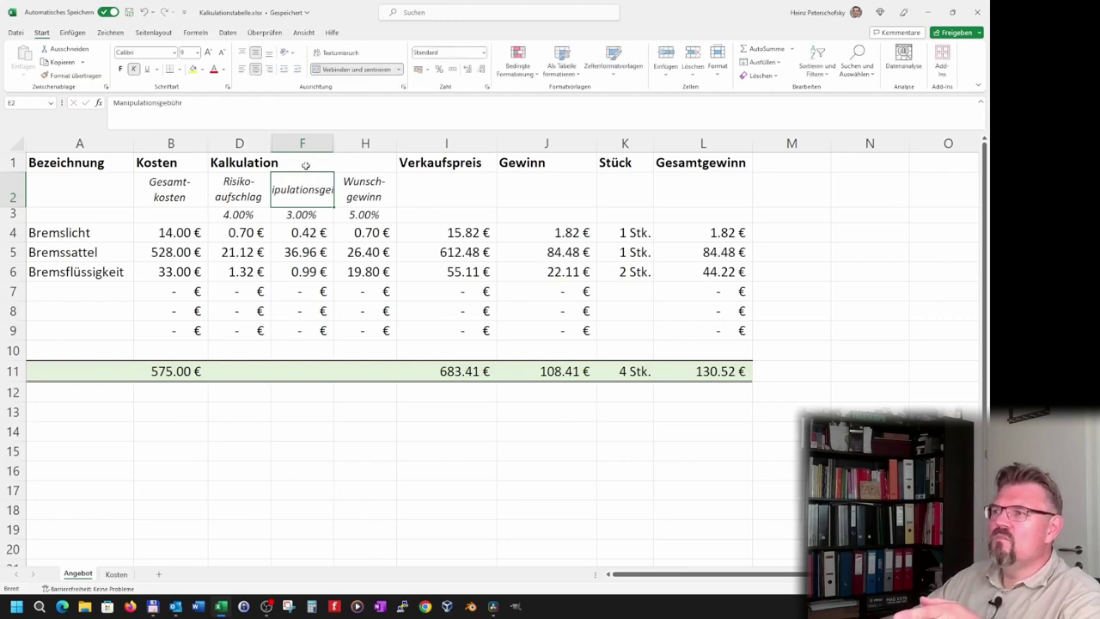
pyautogui.click(337, 53)
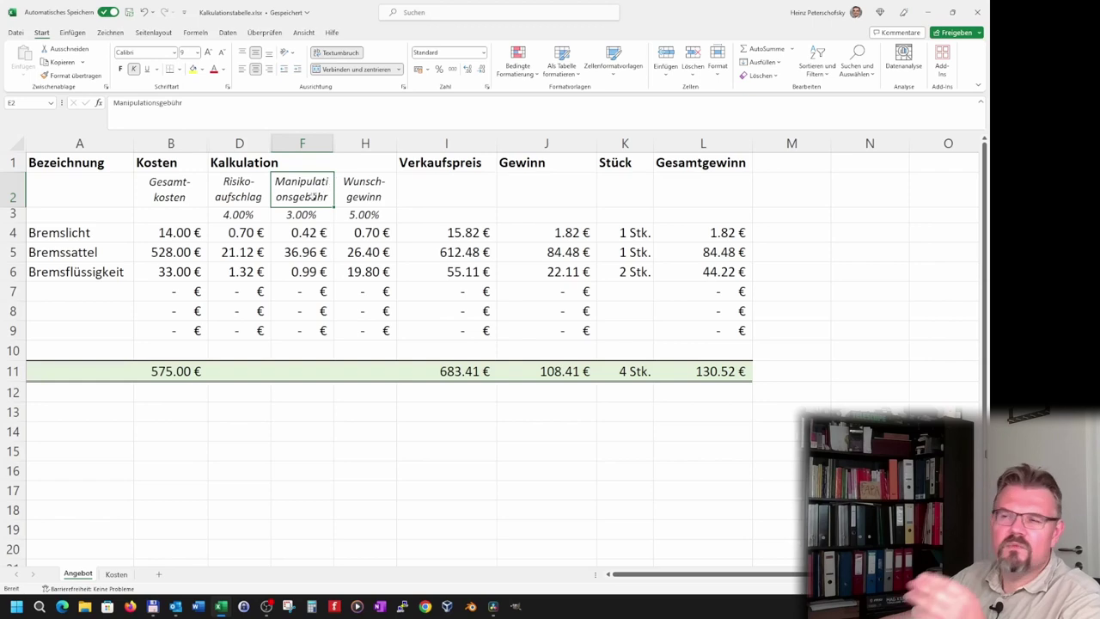
# Re-add the hyphen and a line break so F2 reads 'Manipulations-' over 'gebühr'
pyautogui.click(154, 103)
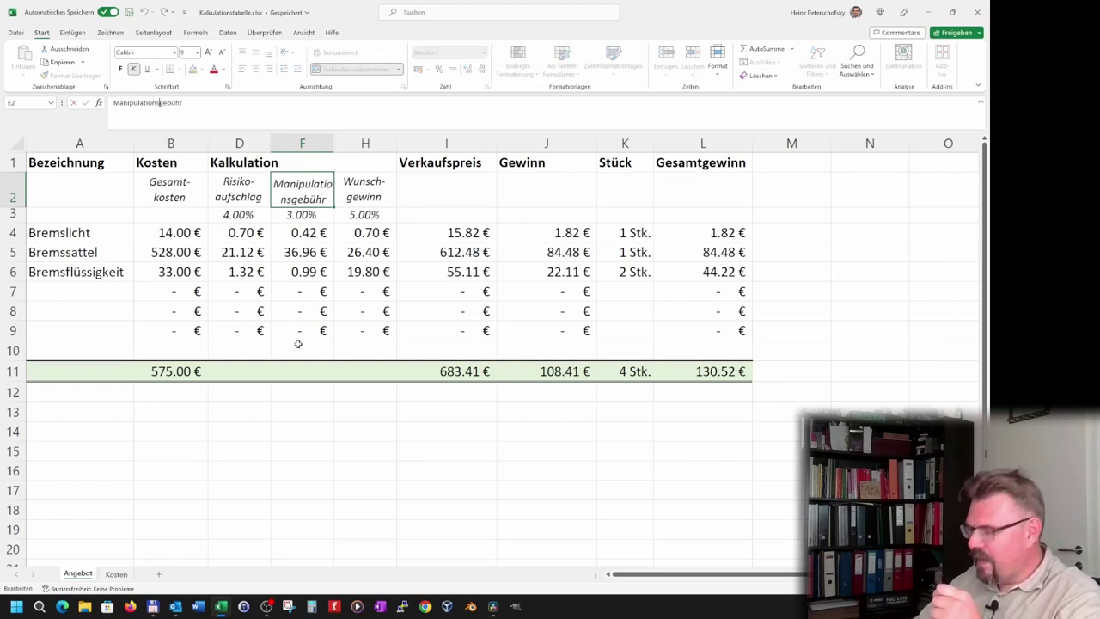
pyautogui.write('-')
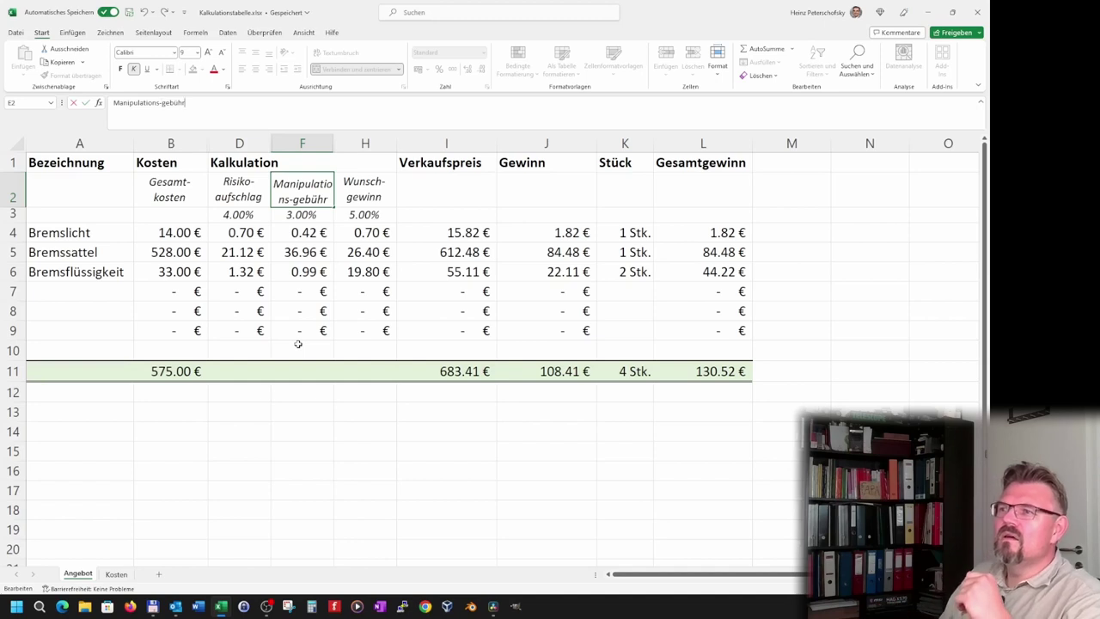
pyautogui.hotkey('ctrl', 'Return')
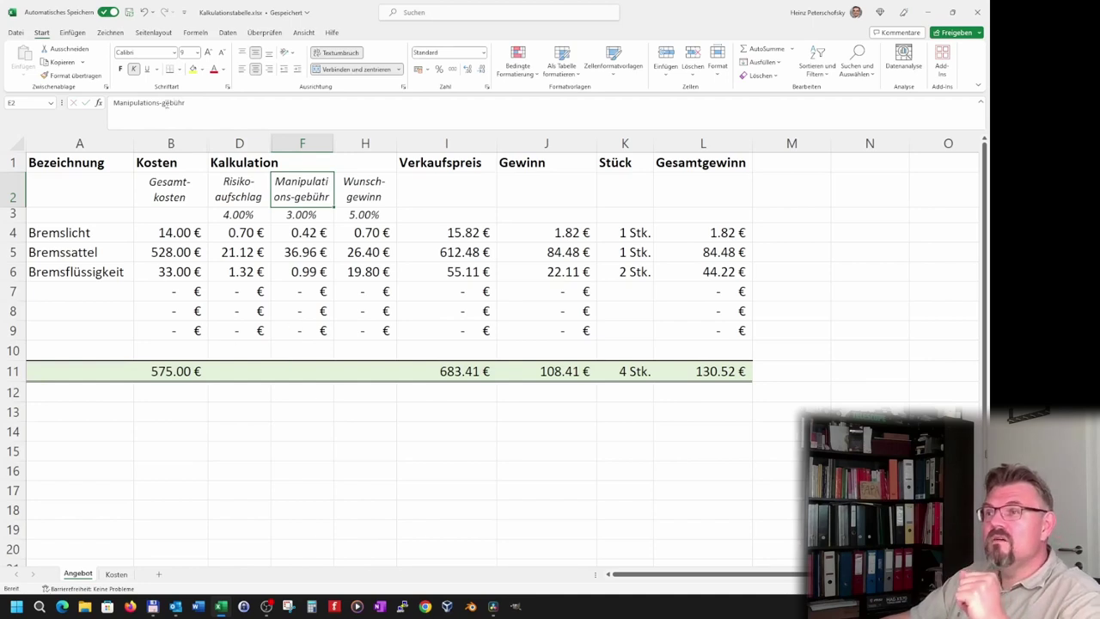
pyautogui.click(163, 102)
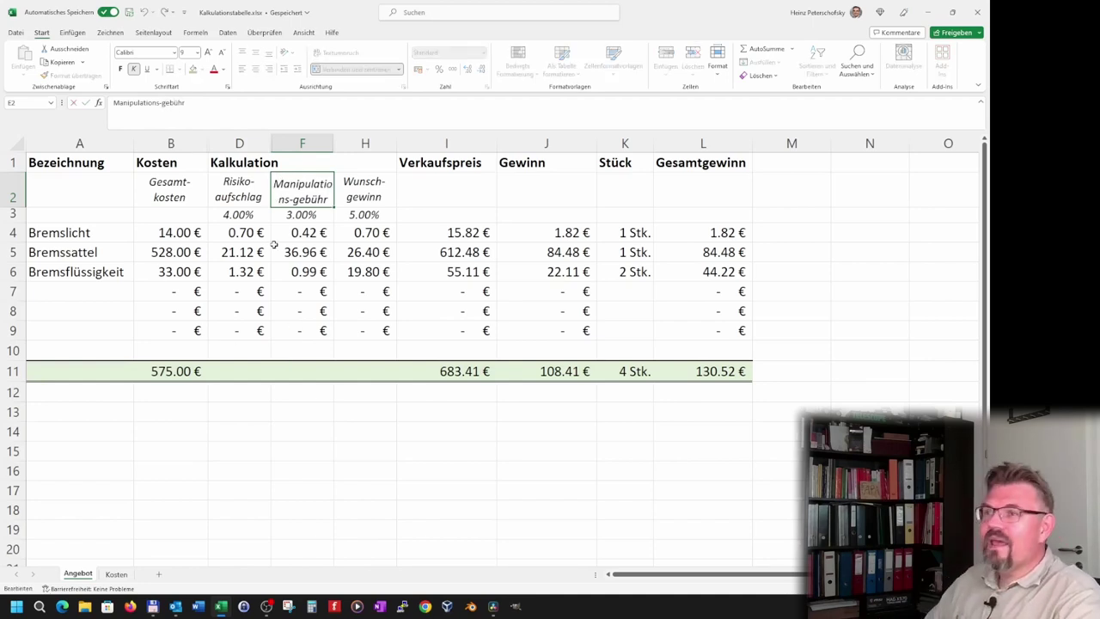
pyautogui.hotkey('alt', 'Return')
pyautogui.click(322, 292)
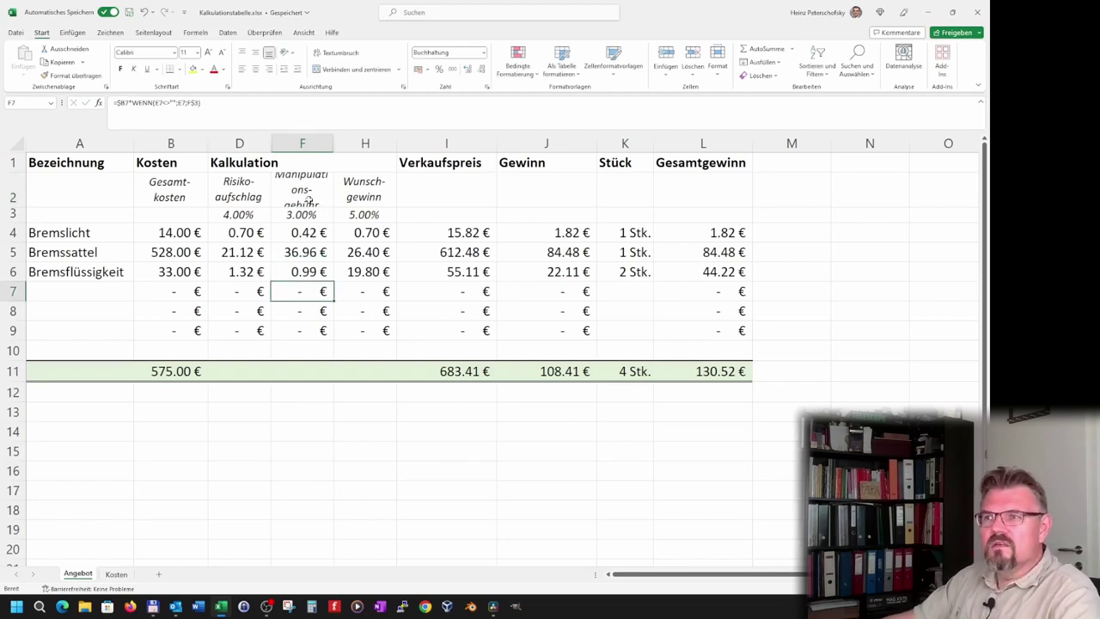
# Select columns D, F and H together
pyautogui.click(308, 200)
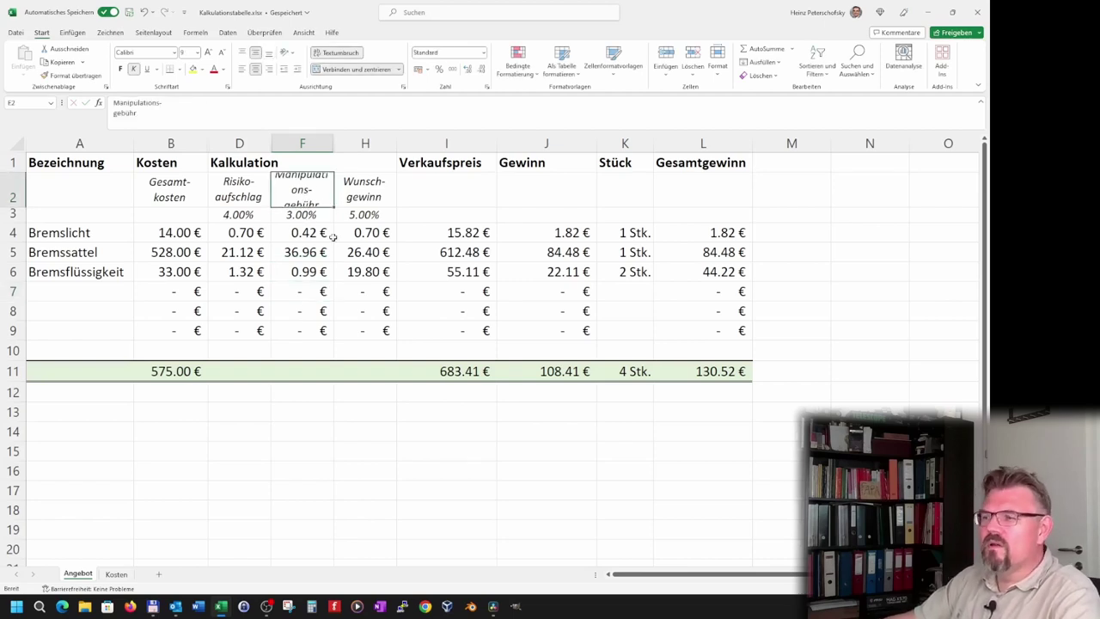
pyautogui.moveTo(247, 146); pyautogui.dragTo(338, 141)
pyautogui.keyDown('ctrl'); pyautogui.click(387, 143); pyautogui.keyUp('ctrl')
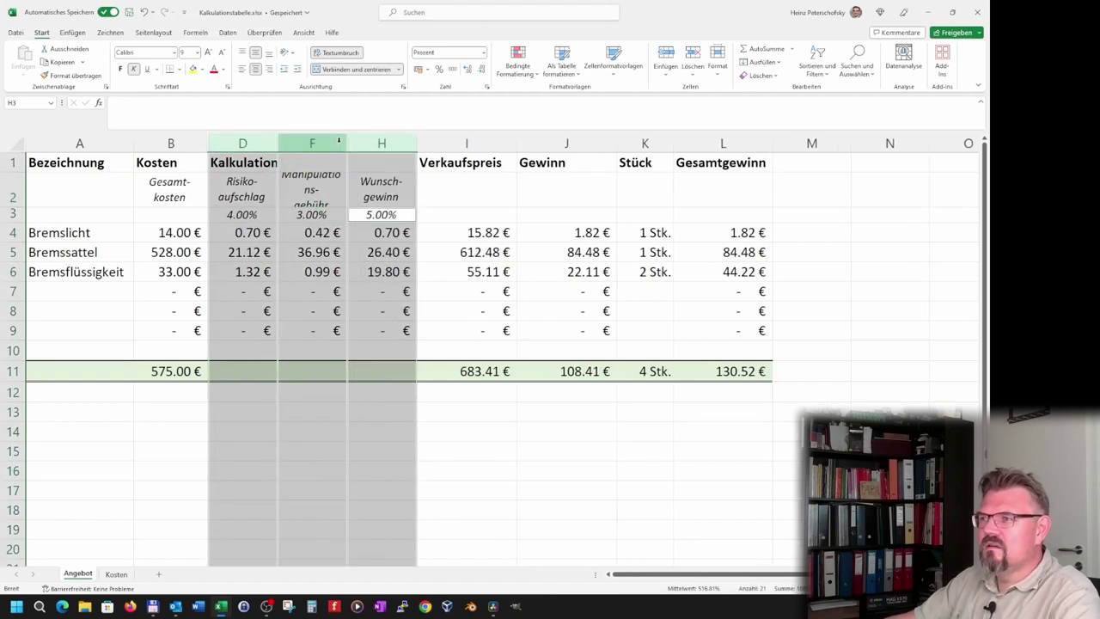
# Widen columns D, F and H together so 'Manipulations-' over 'gebühr' fits
pyautogui.moveTo(344, 141); pyautogui.dragTo(351, 141)
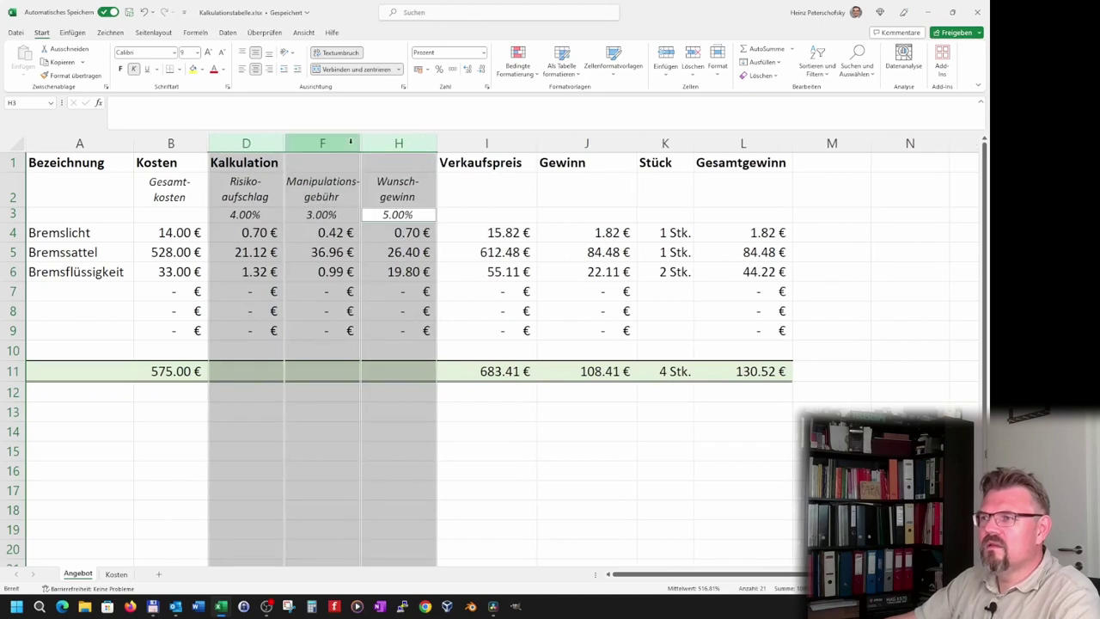
pyautogui.click(343, 272)
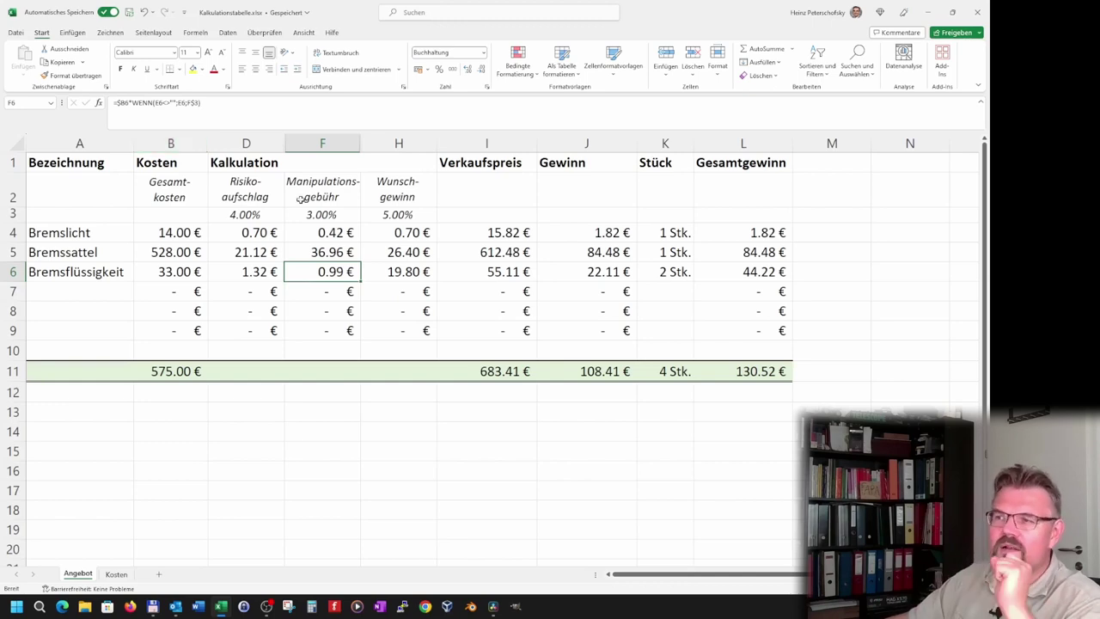
# Select columns B to L and unhide C, E and G with their 5.00%, 7.00%, 60.00% rates
pyautogui.moveTo(163, 134); pyautogui.dragTo(671, 119)
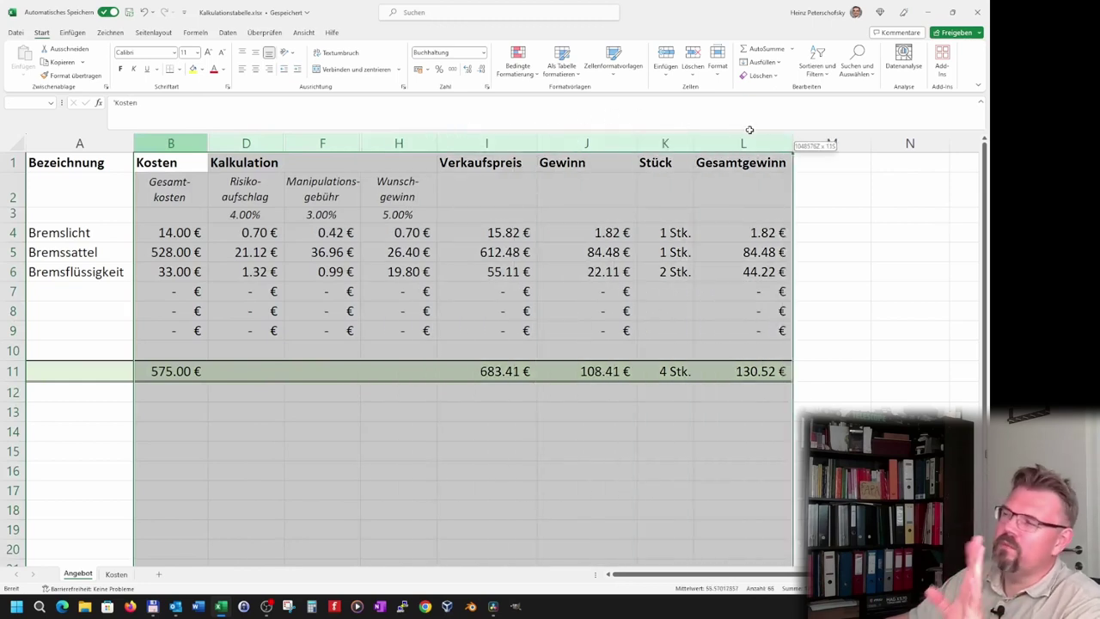
pyautogui.moveTo(671, 120); pyautogui.dragTo(749, 131)
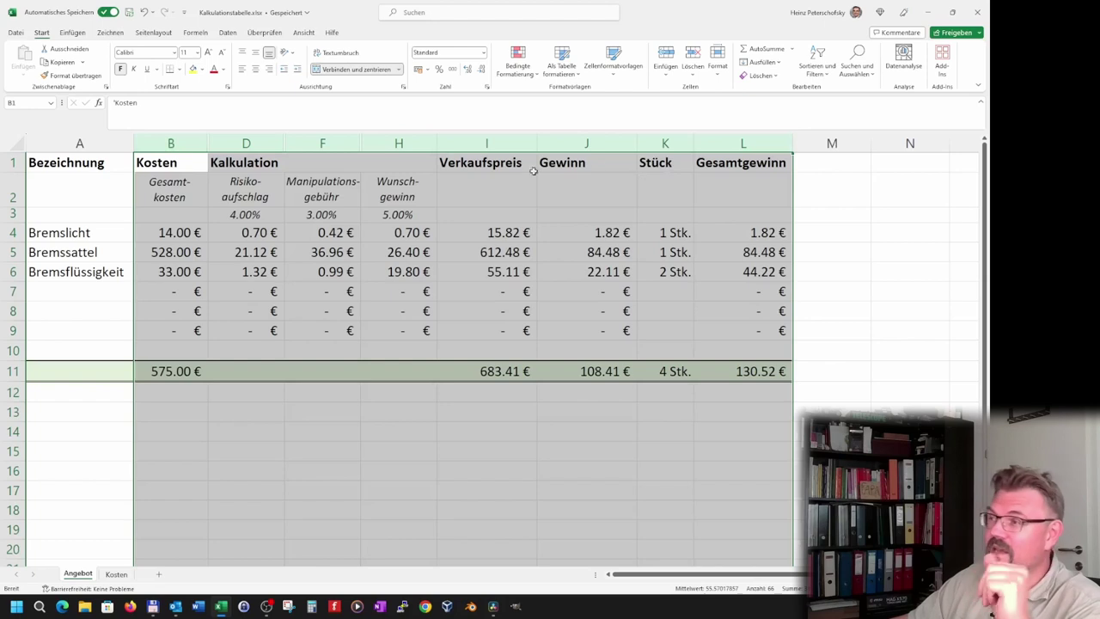
pyautogui.rightClick(399, 143)
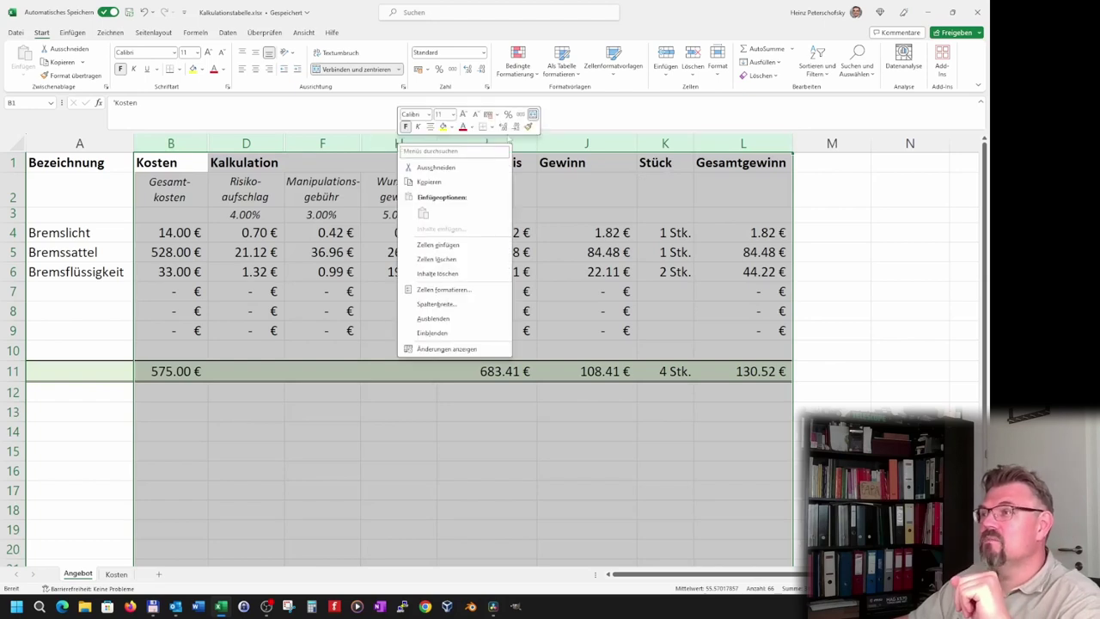
pyautogui.click(478, 333)
pyautogui.click(386, 393)
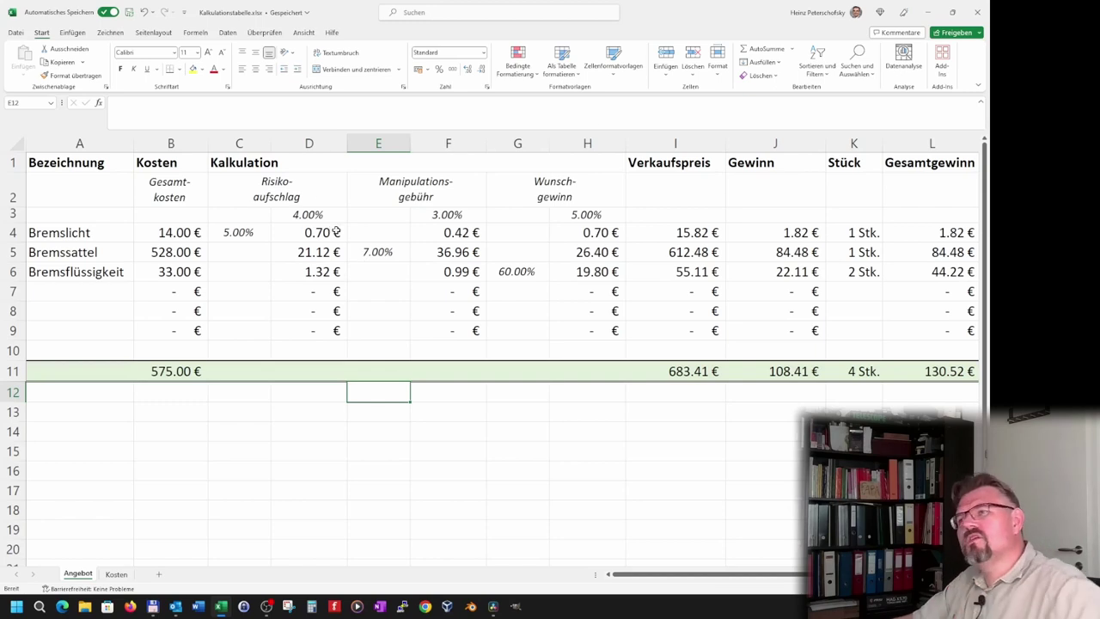
pyautogui.click(420, 197)
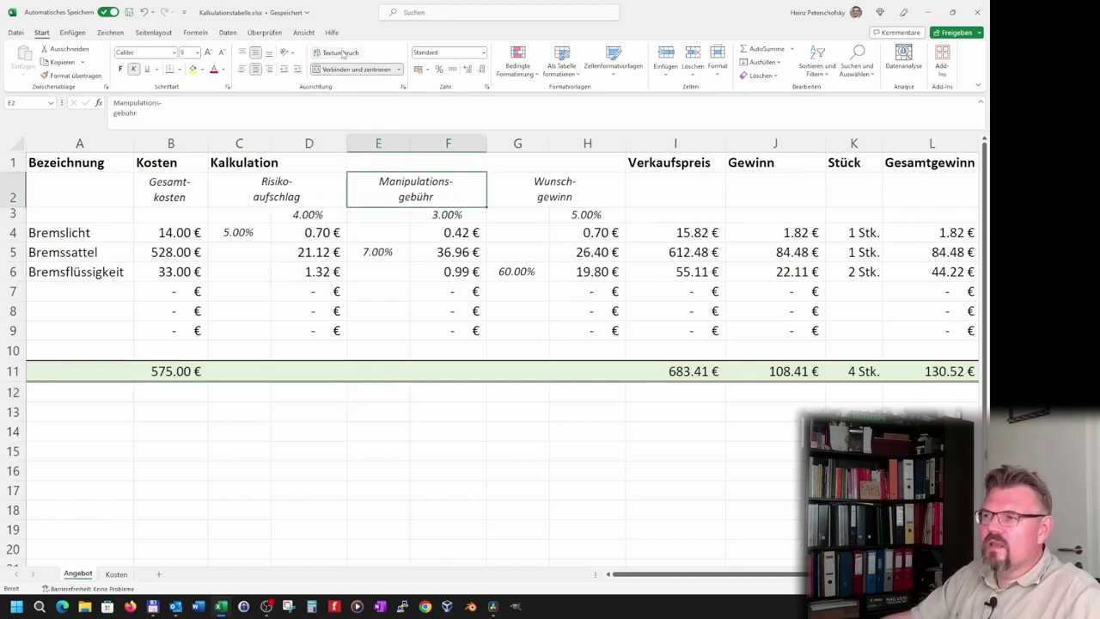
# Keep wrapping on the merged Manipulationsgebühr header and slant its text to 45°
pyautogui.click(343, 54)
pyautogui.click(343, 53)
pyautogui.click(343, 53)
pyautogui.click(343, 53)
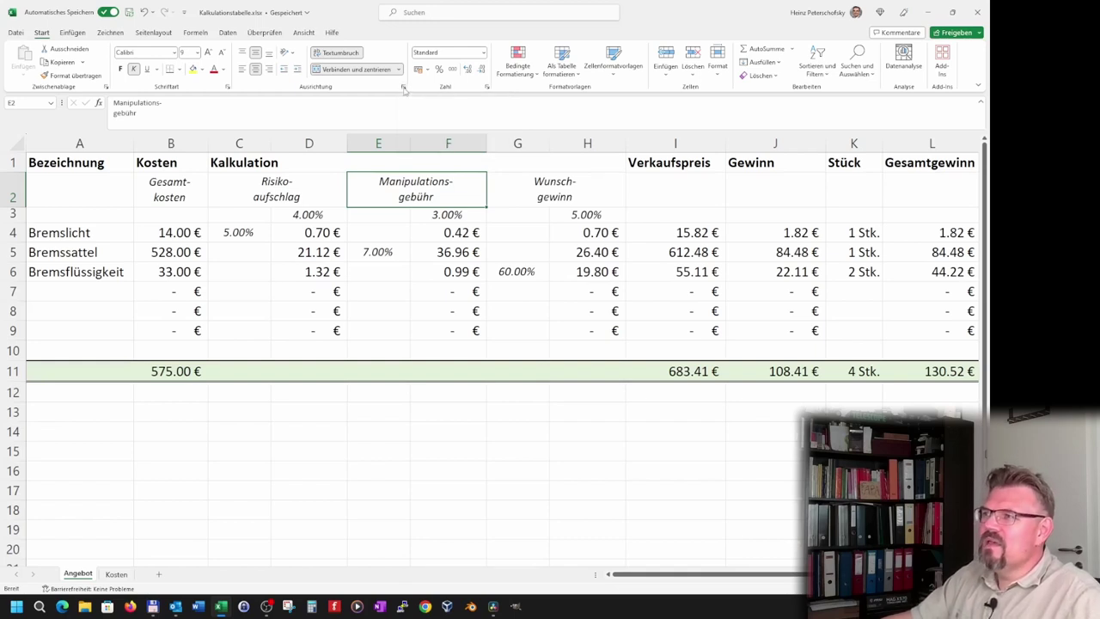
pyautogui.click(404, 88)
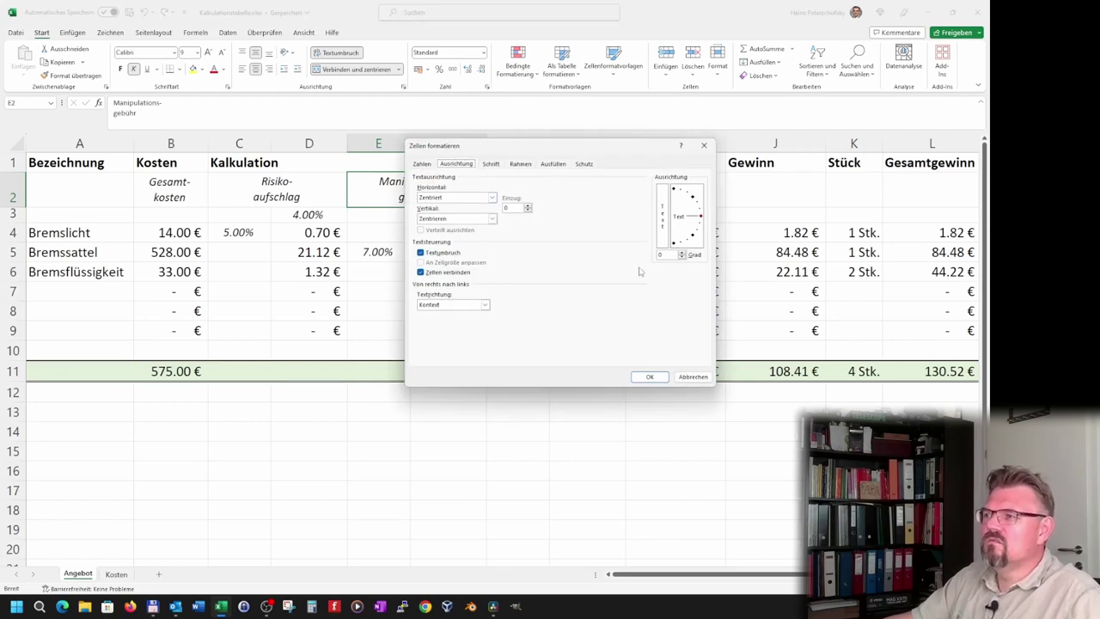
pyautogui.moveTo(696, 219); pyautogui.dragTo(693, 205)
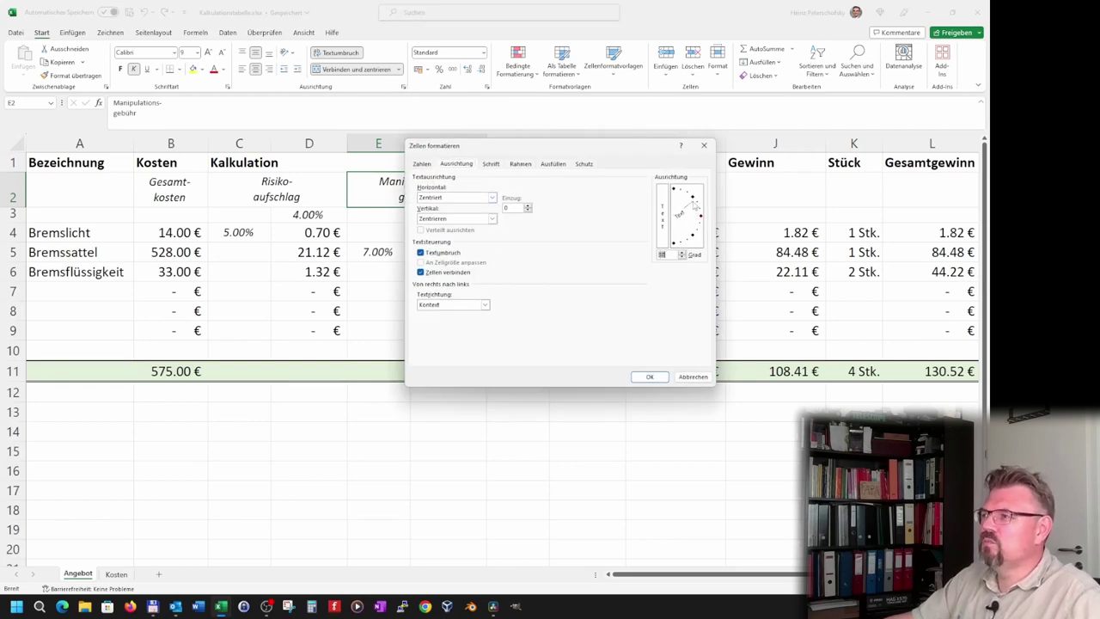
pyautogui.click(644, 376)
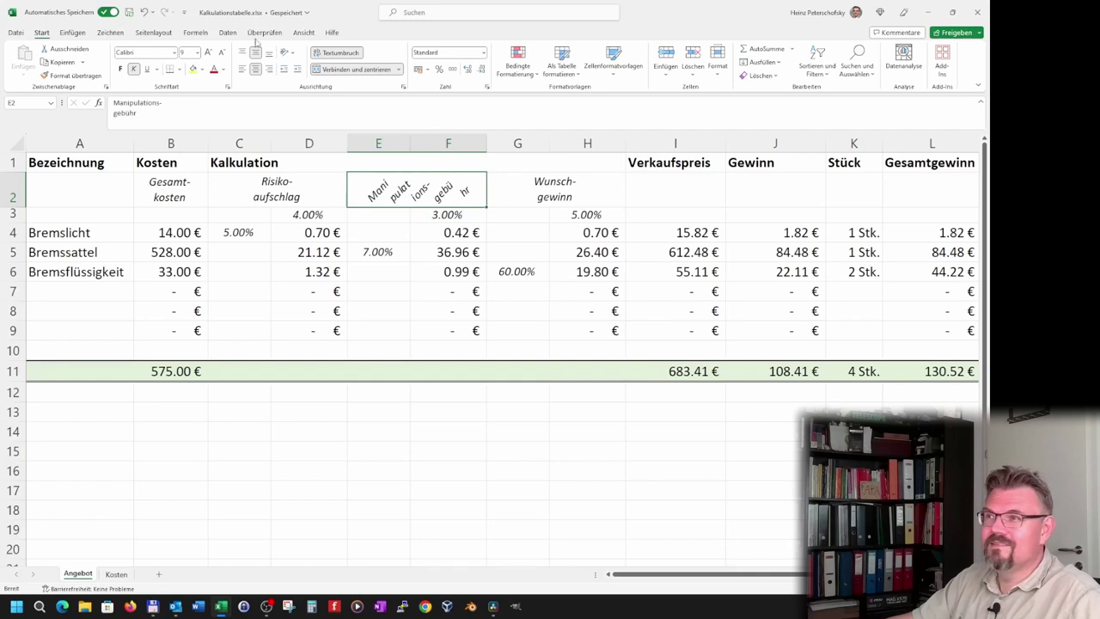
# Reset the header's text orientation to 0° so it reads horizontally
pyautogui.click(293, 54)
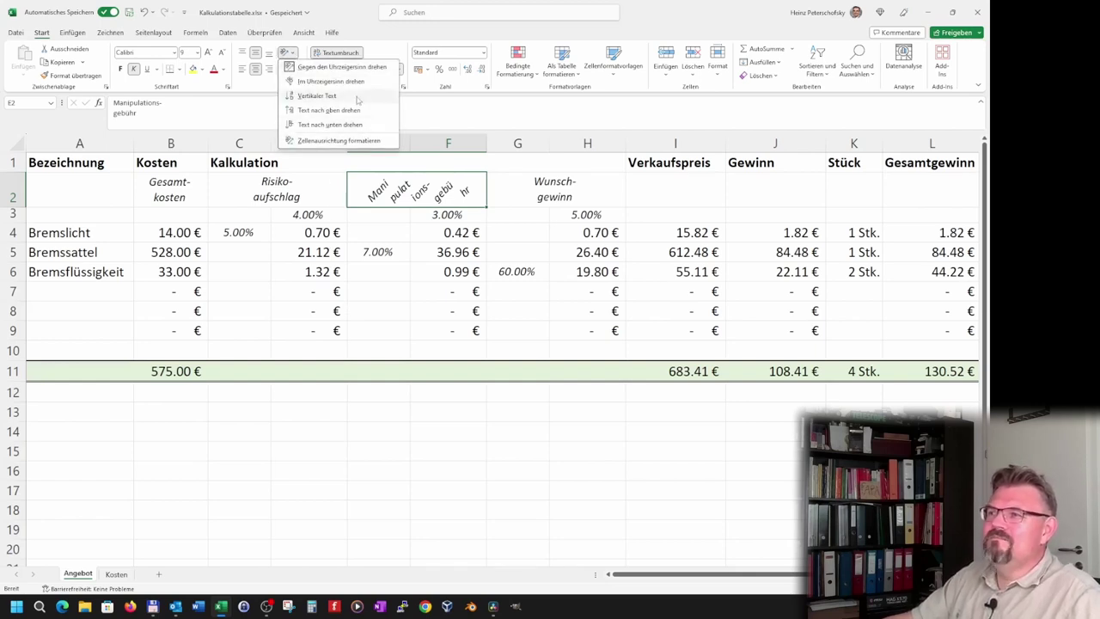
pyautogui.click(403, 86)
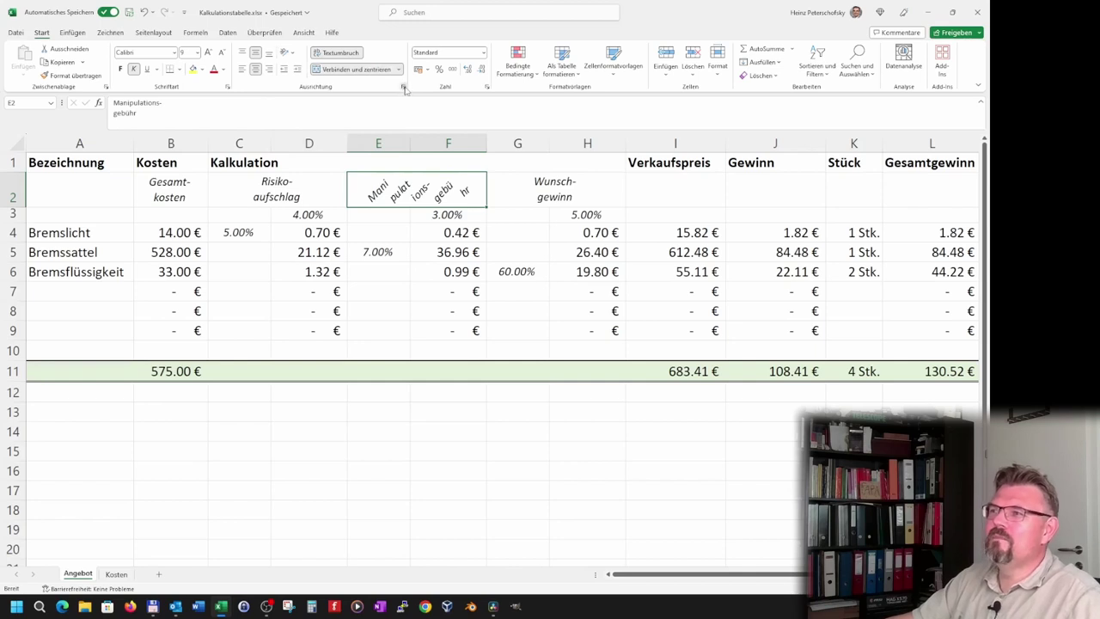
pyautogui.click(403, 87)
pyautogui.moveTo(693, 197); pyautogui.dragTo(705, 222)
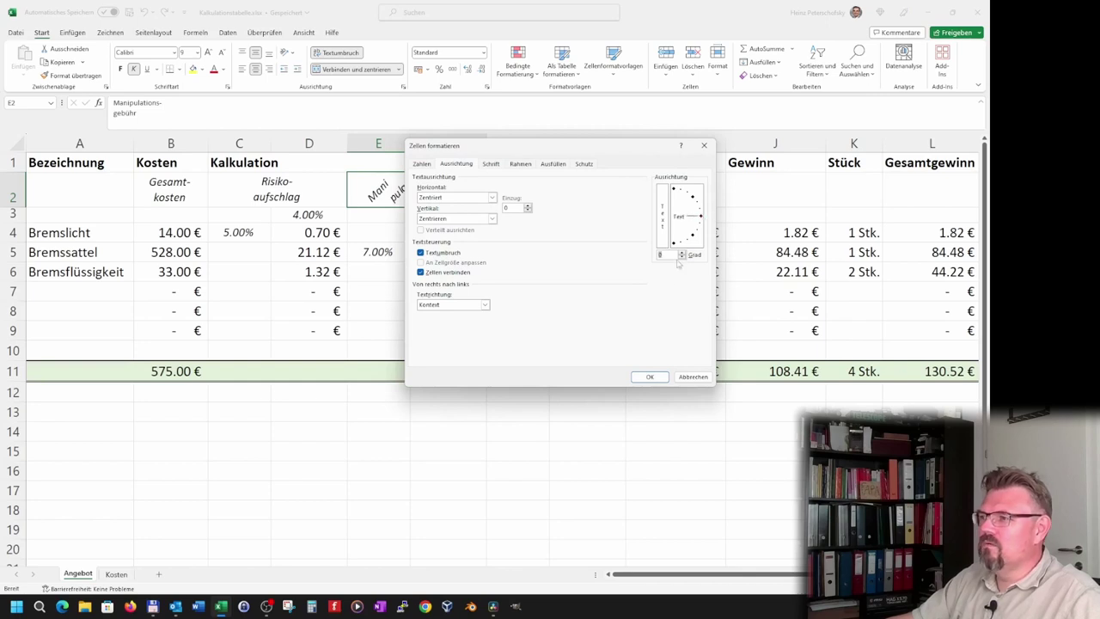
pyautogui.click(650, 376)
pyautogui.click(429, 448)
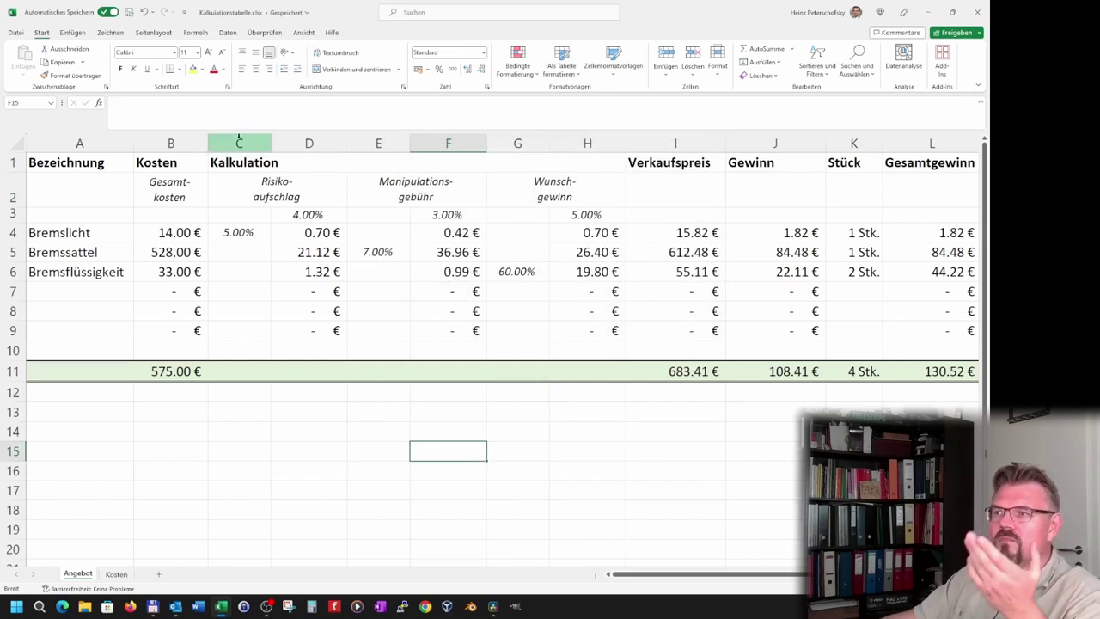
# Hide columns C, E and G, leaving rates 4.00%, 3.00% and 5.00% under Kalkulation
pyautogui.click(239, 142)
pyautogui.keyDown('ctrl'); pyautogui.click(379, 143); pyautogui.keyUp('ctrl')
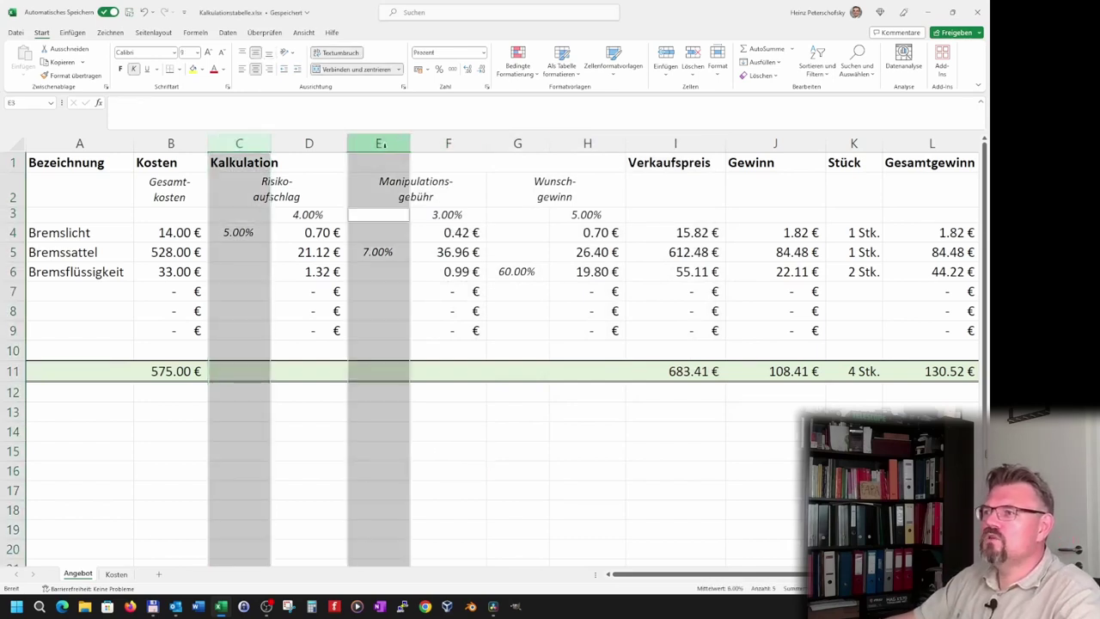
pyautogui.keyDown('ctrl'); pyautogui.click(518, 140); pyautogui.keyUp('ctrl')
pyautogui.rightClick(519, 139)
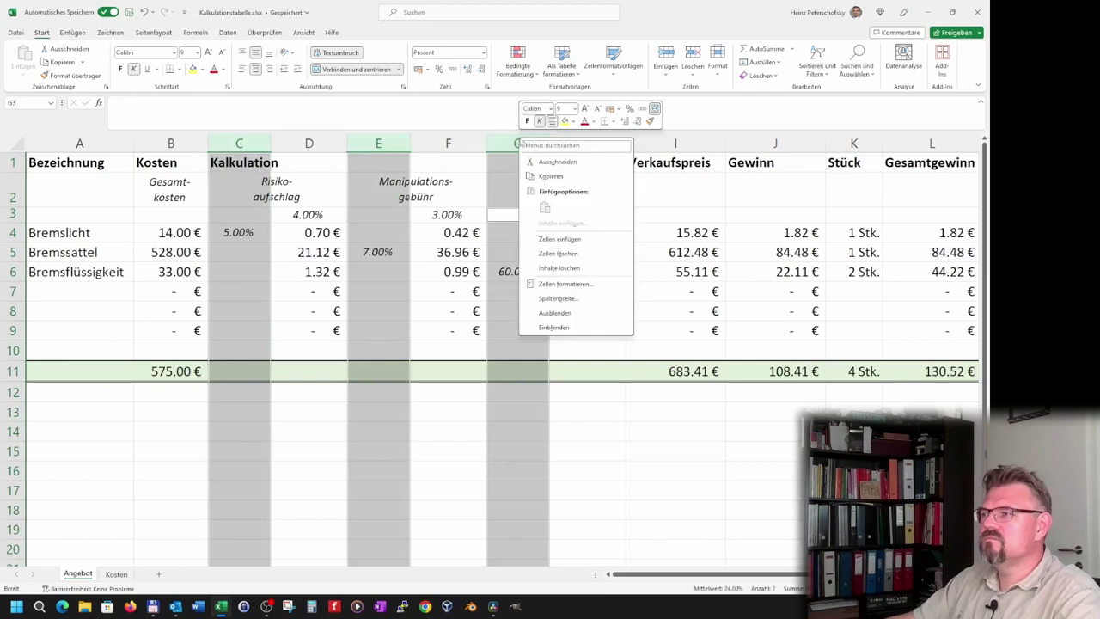
pyautogui.click(558, 313)
pyautogui.click(438, 482)
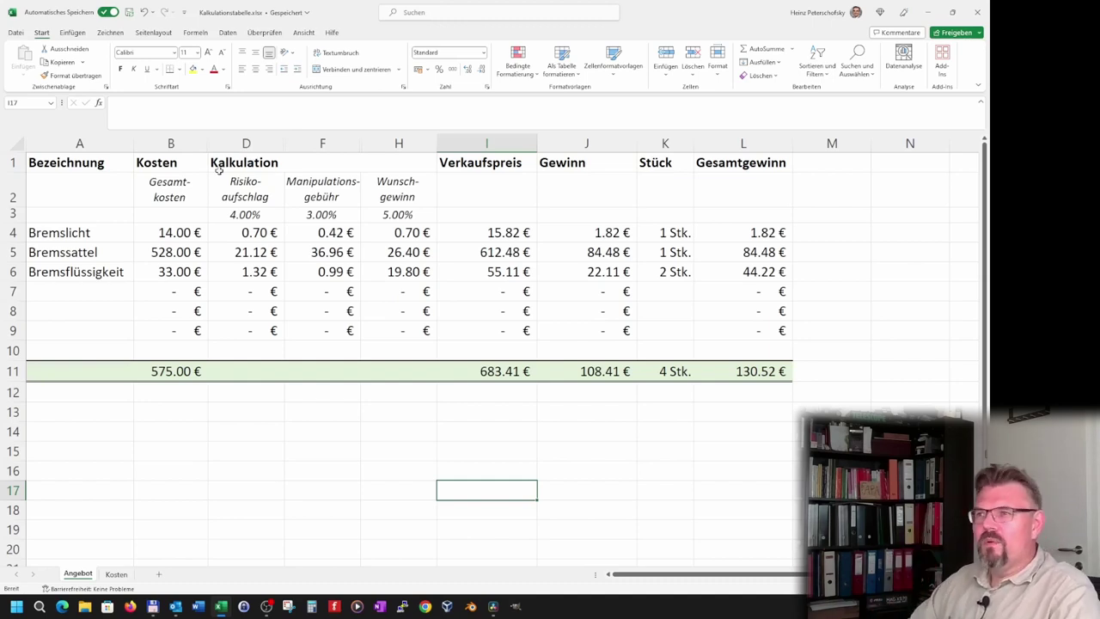
pyautogui.moveTo(246, 143); pyautogui.dragTo(410, 144)
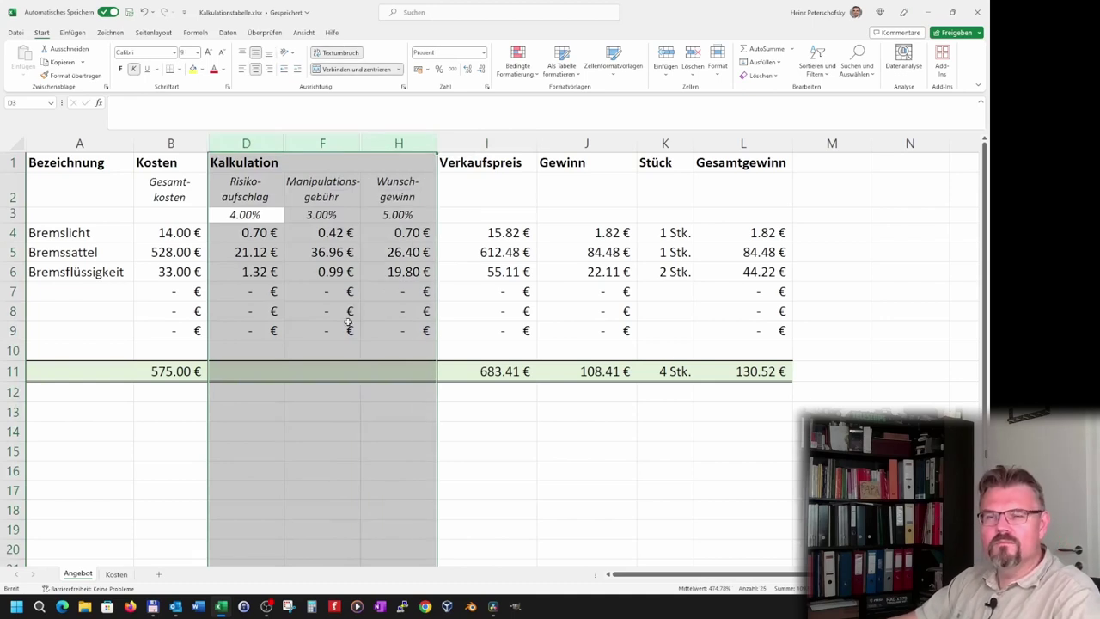
# Group columns D to H with the Data tab's Gruppieren command
pyautogui.click(227, 34)
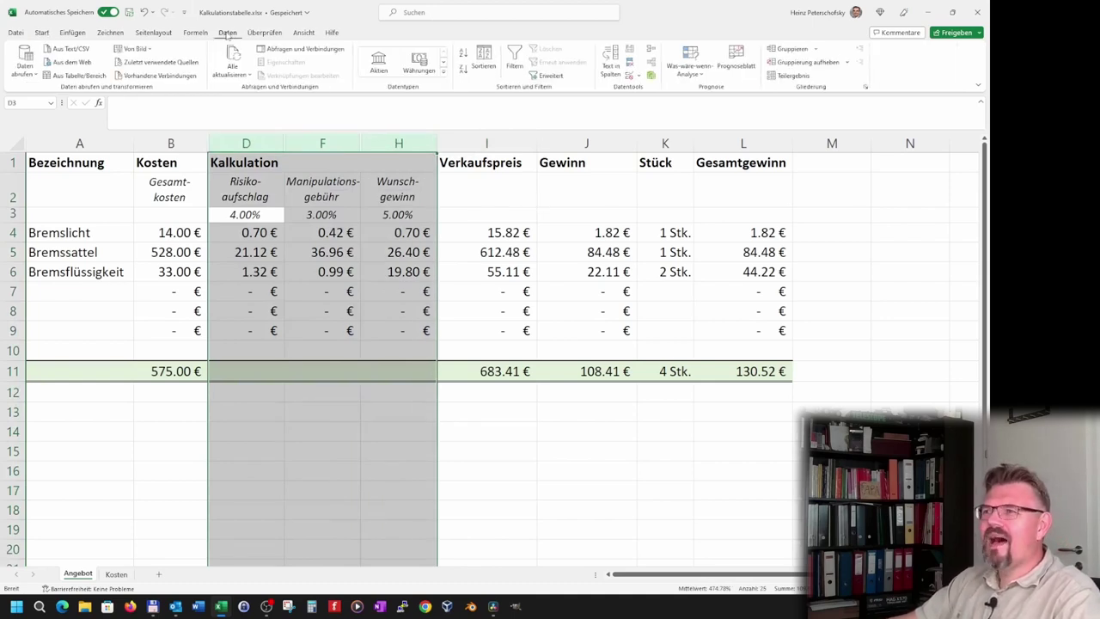
pyautogui.click(792, 49)
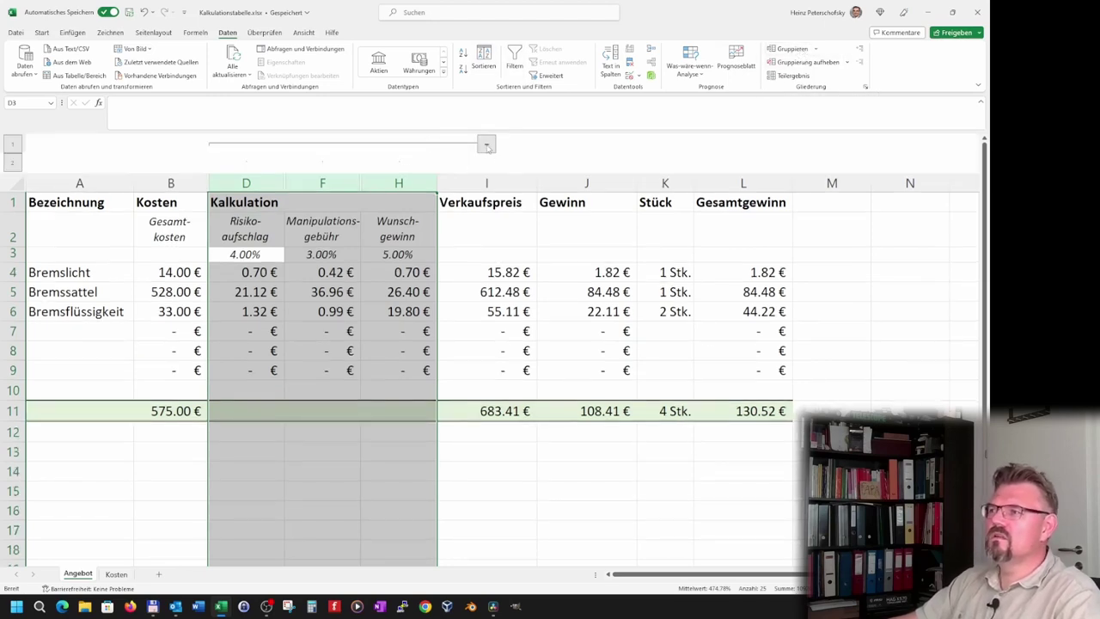
pyautogui.click(512, 226)
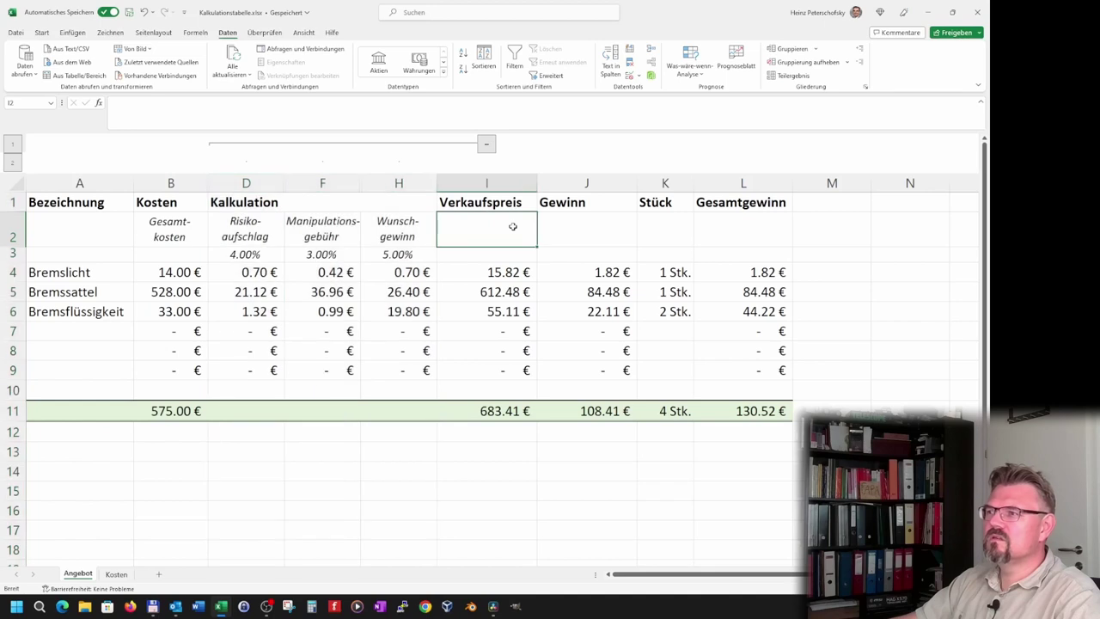
# Collapse and expand the D–H group several times, leaving it expanded
pyautogui.click(487, 144)
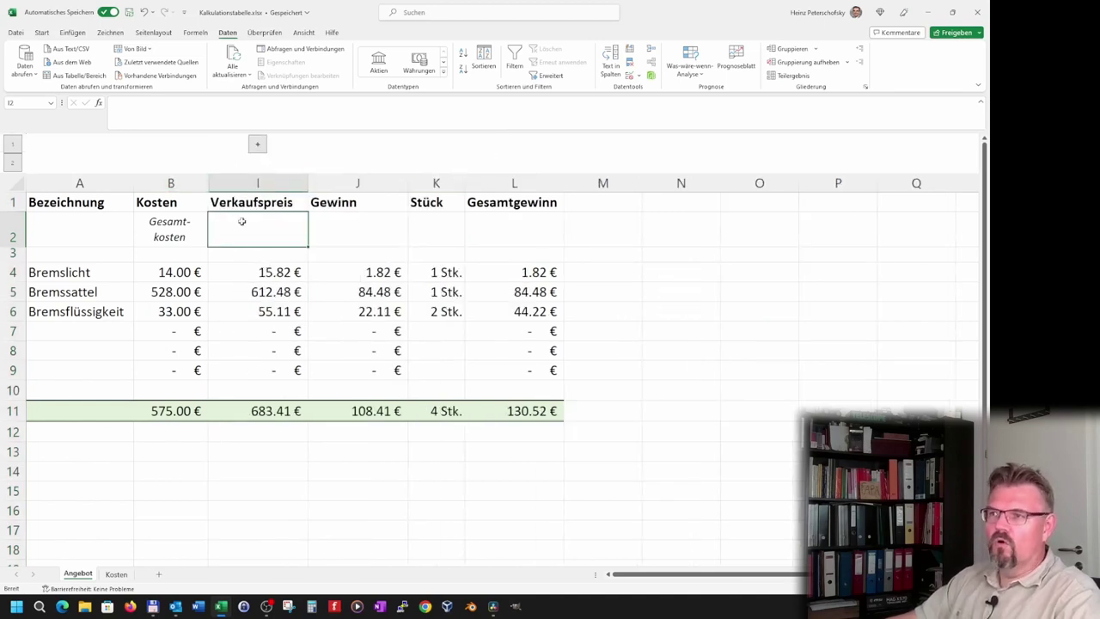
pyautogui.click(257, 145)
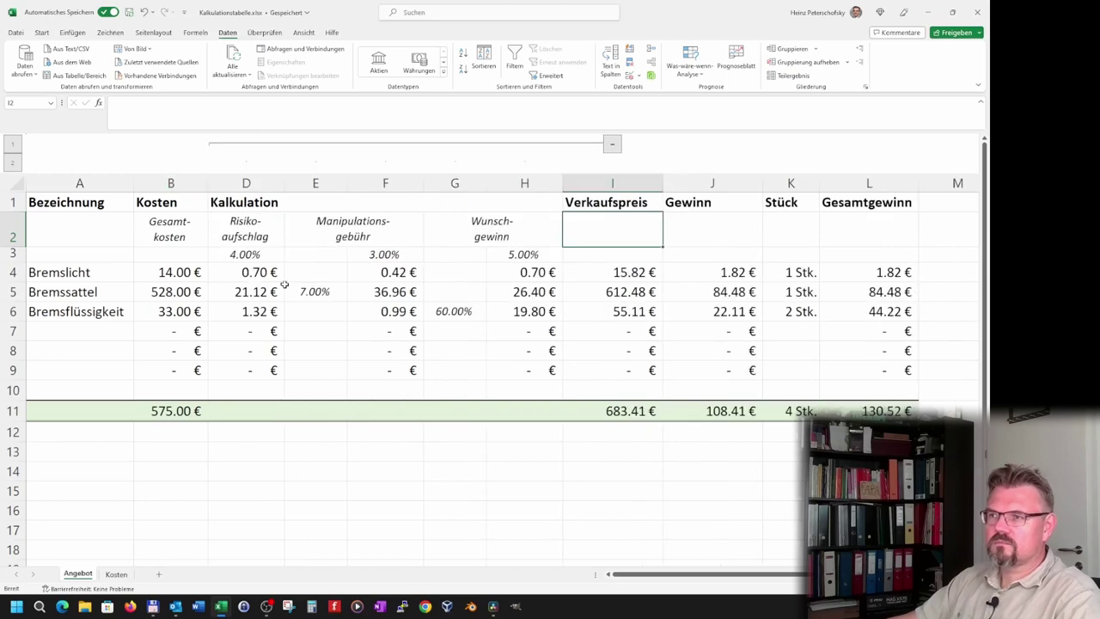
pyautogui.click(613, 146)
pyautogui.click(257, 146)
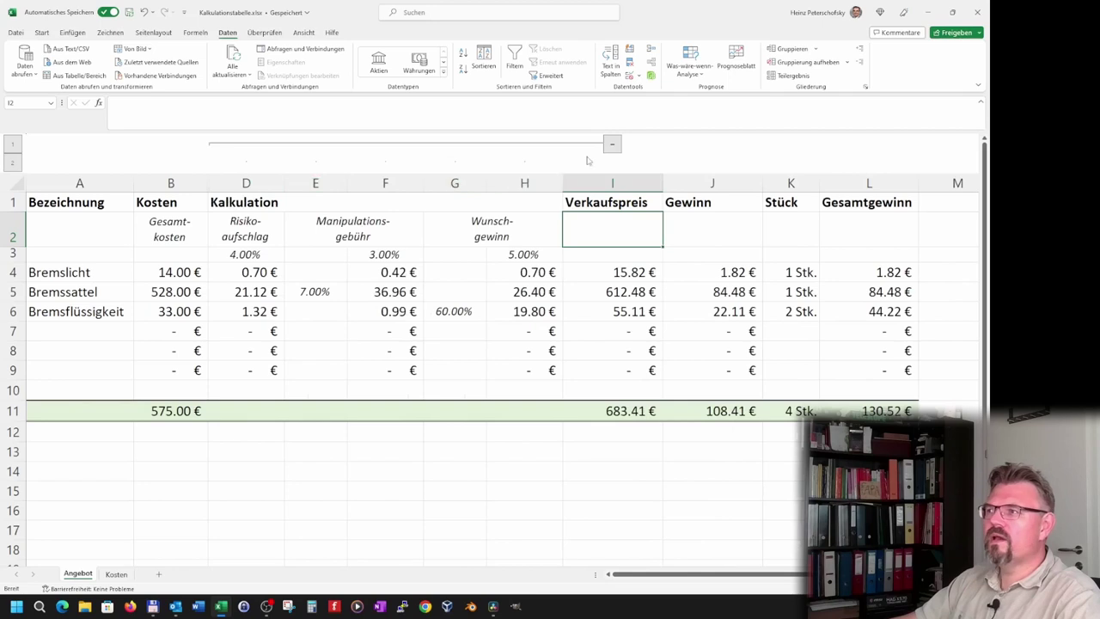
pyautogui.click(613, 146)
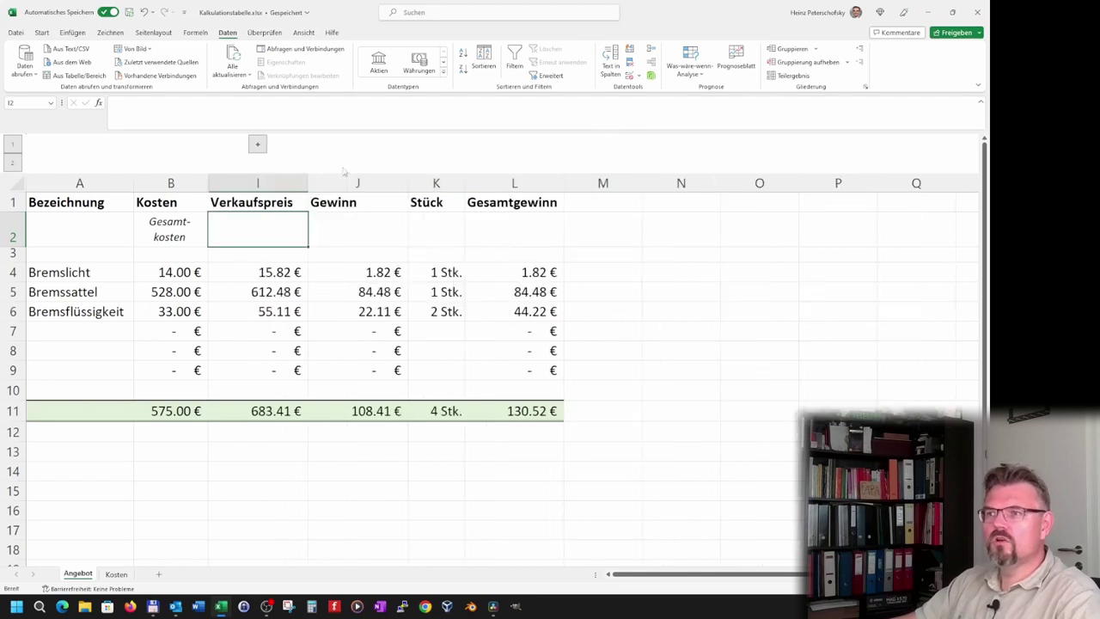
pyautogui.click(258, 145)
pyautogui.click(611, 146)
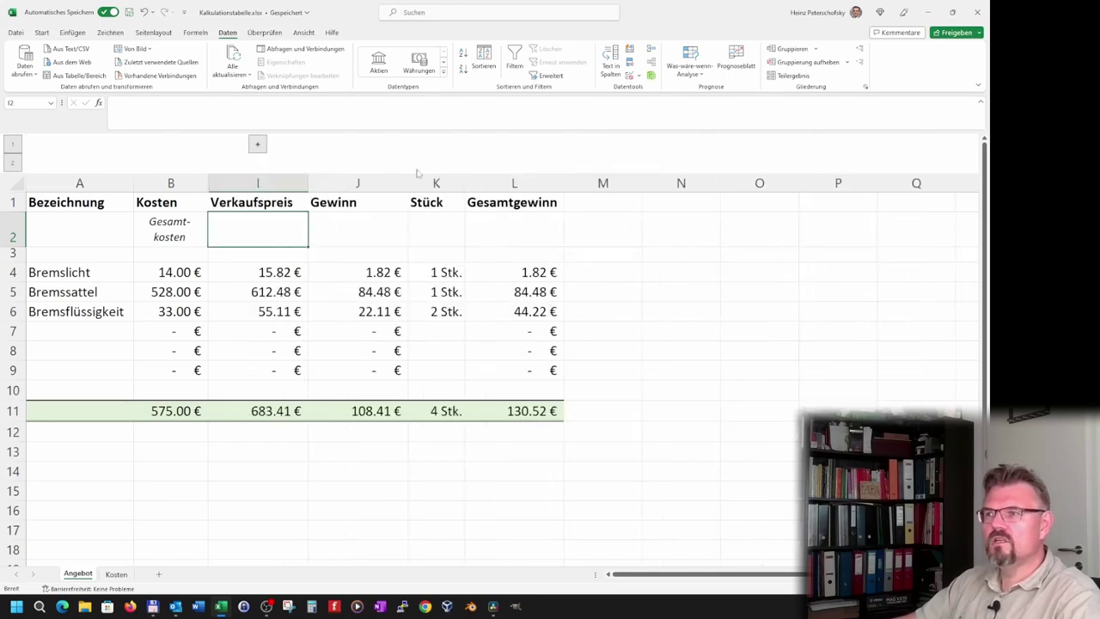
pyautogui.click(257, 144)
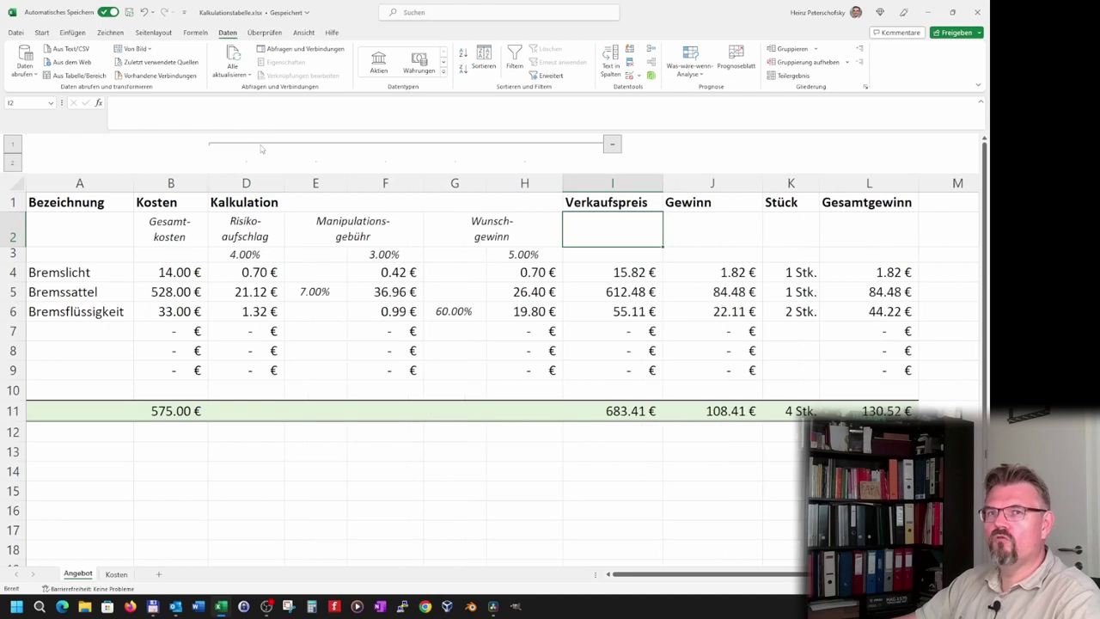
pyautogui.click(612, 146)
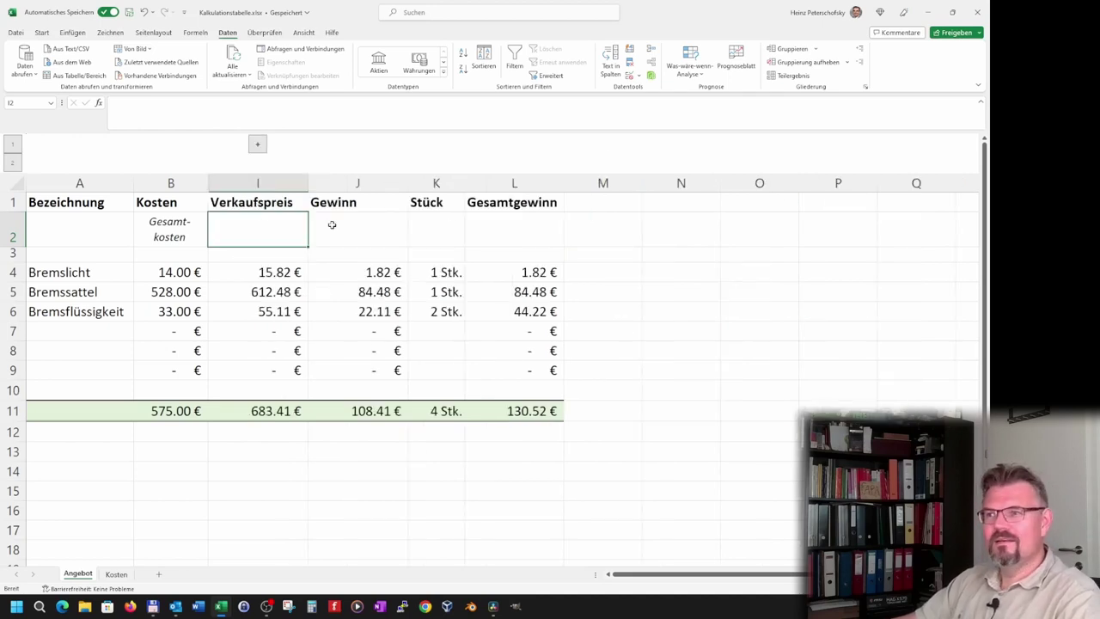
pyautogui.click(257, 144)
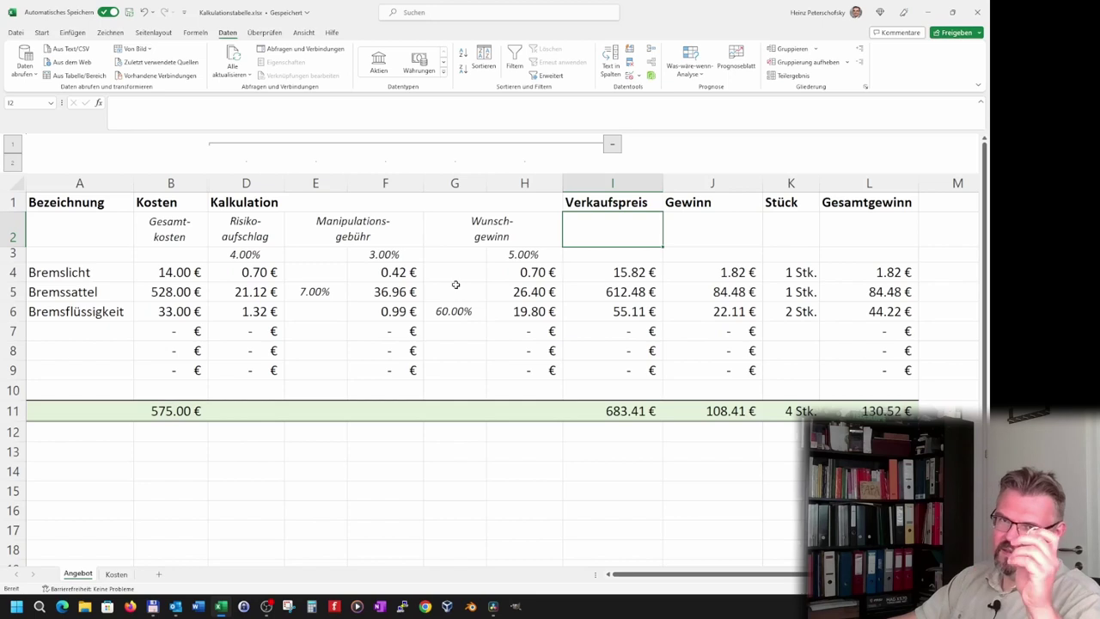
pyautogui.click(455, 183)
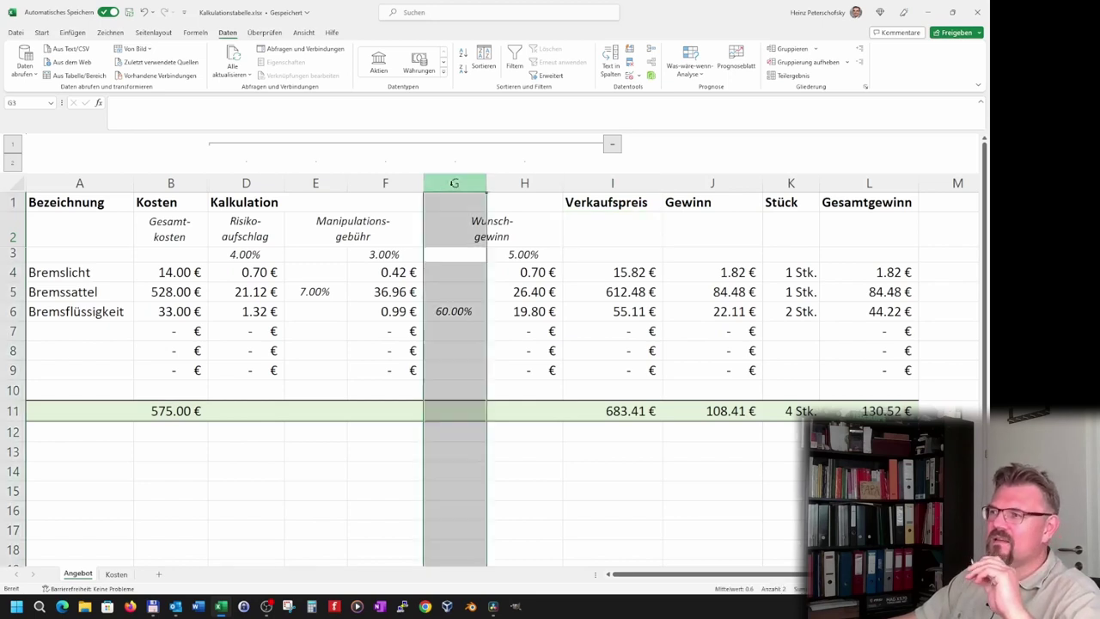
pyautogui.rightClick(455, 185)
pyautogui.click(526, 361)
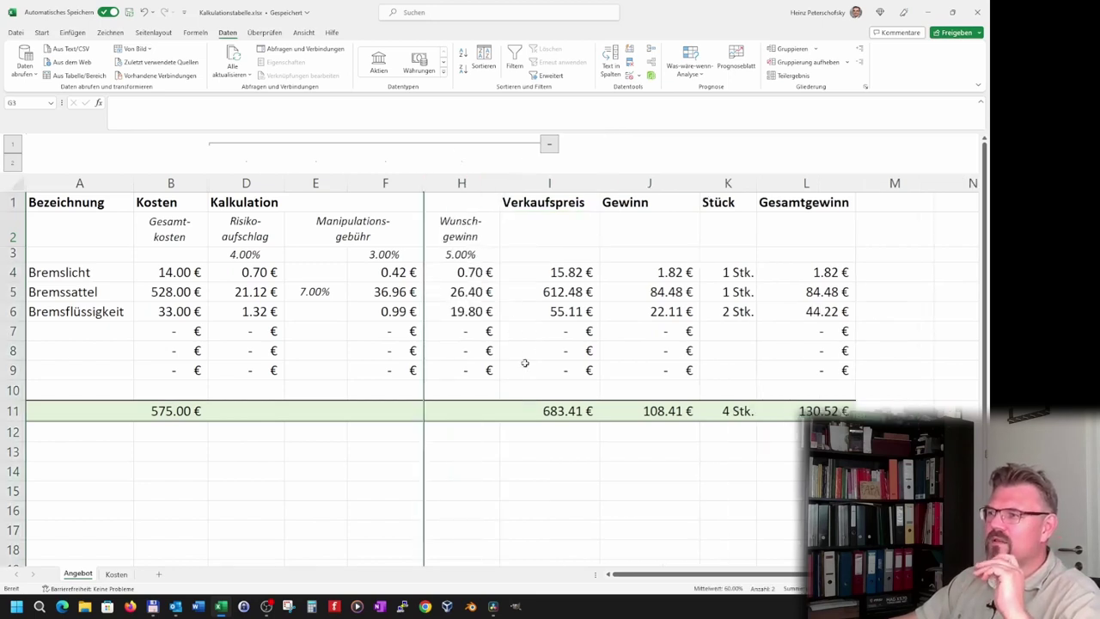
pyautogui.click(549, 146)
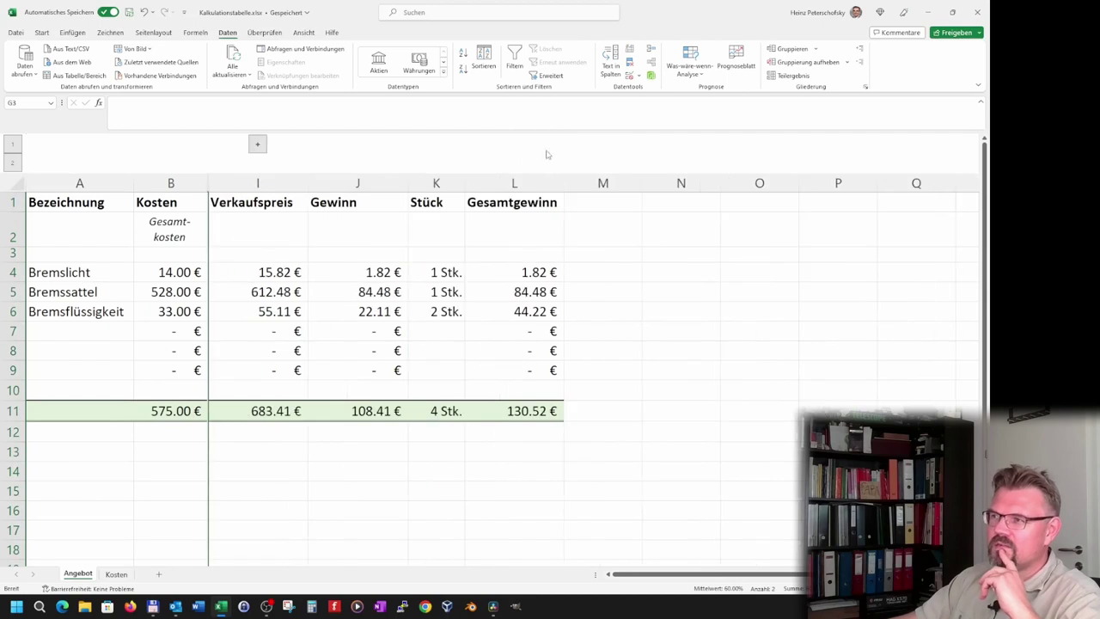
pyautogui.click(259, 144)
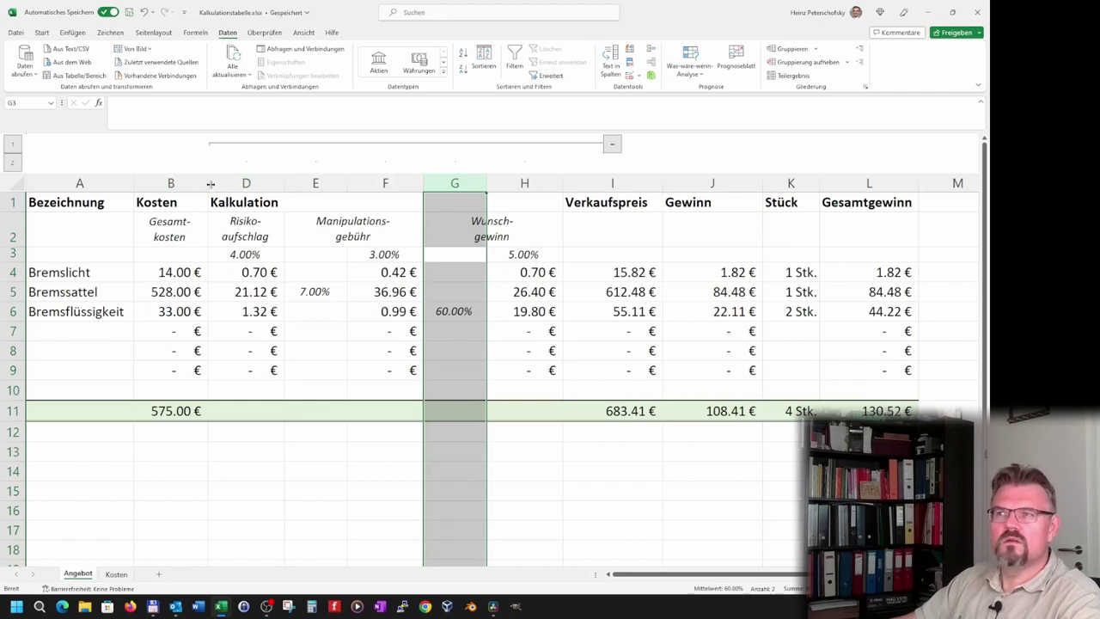
# Unhide column C, showing its 5.00% rate again
pyautogui.rightClick(208, 184)
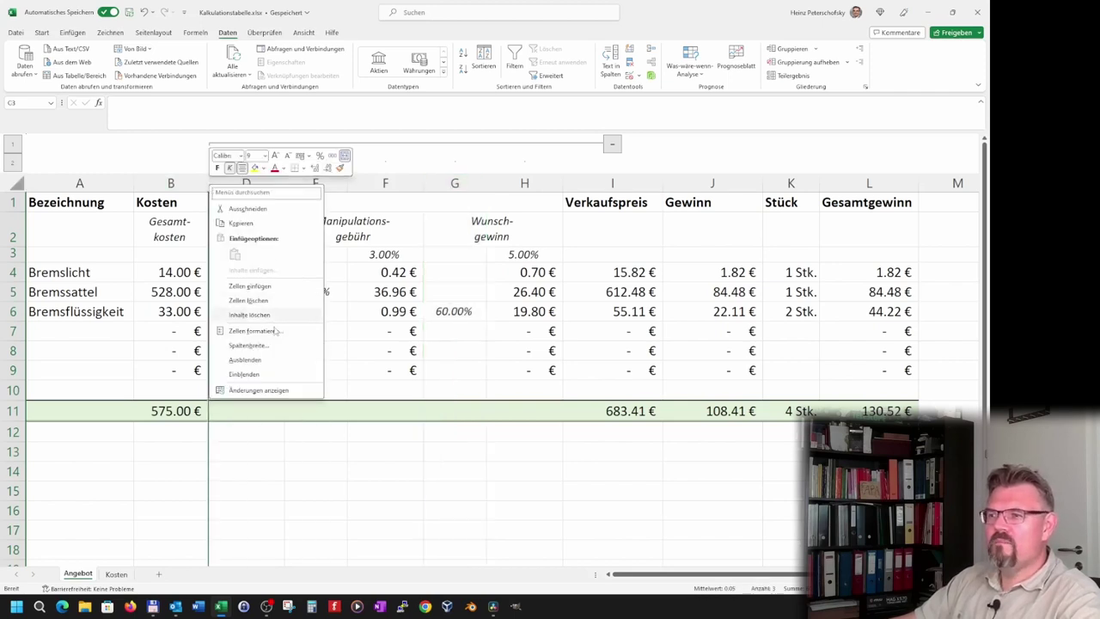
pyautogui.click(273, 373)
pyautogui.click(289, 294)
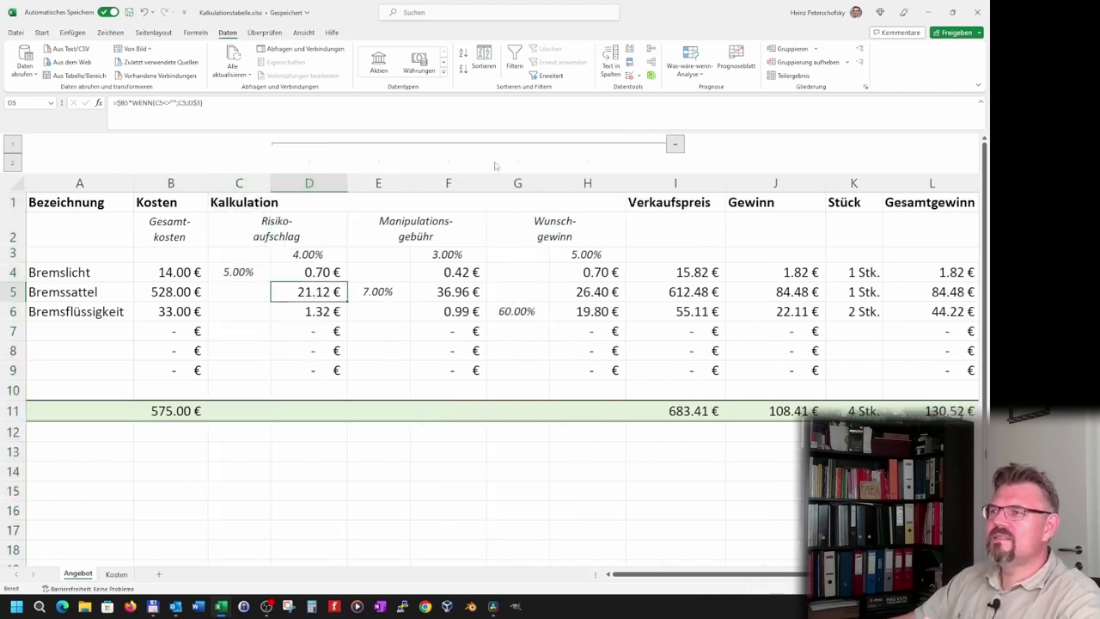
# Collapse and expand the D–H group twice, leaving it expanded
pyautogui.click(675, 146)
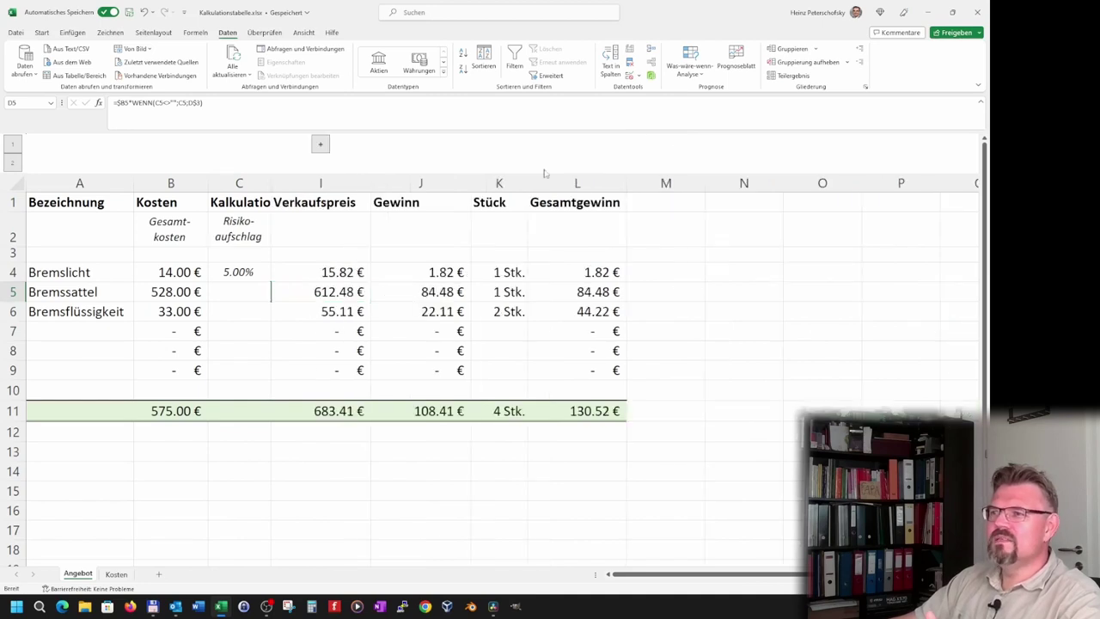
pyautogui.click(320, 144)
pyautogui.click(675, 147)
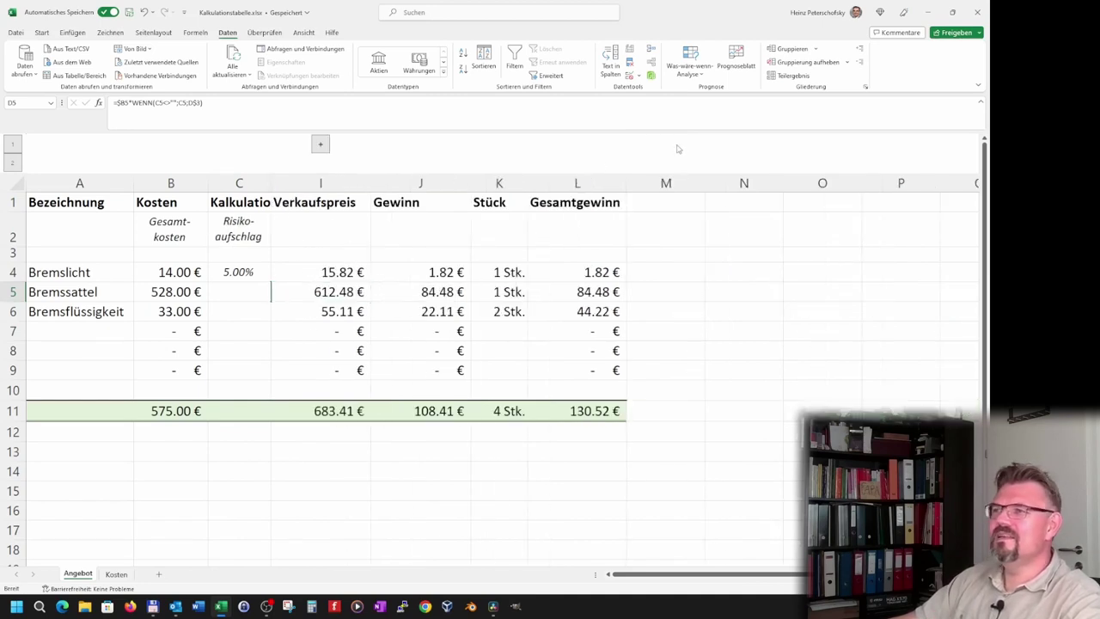
pyautogui.click(326, 143)
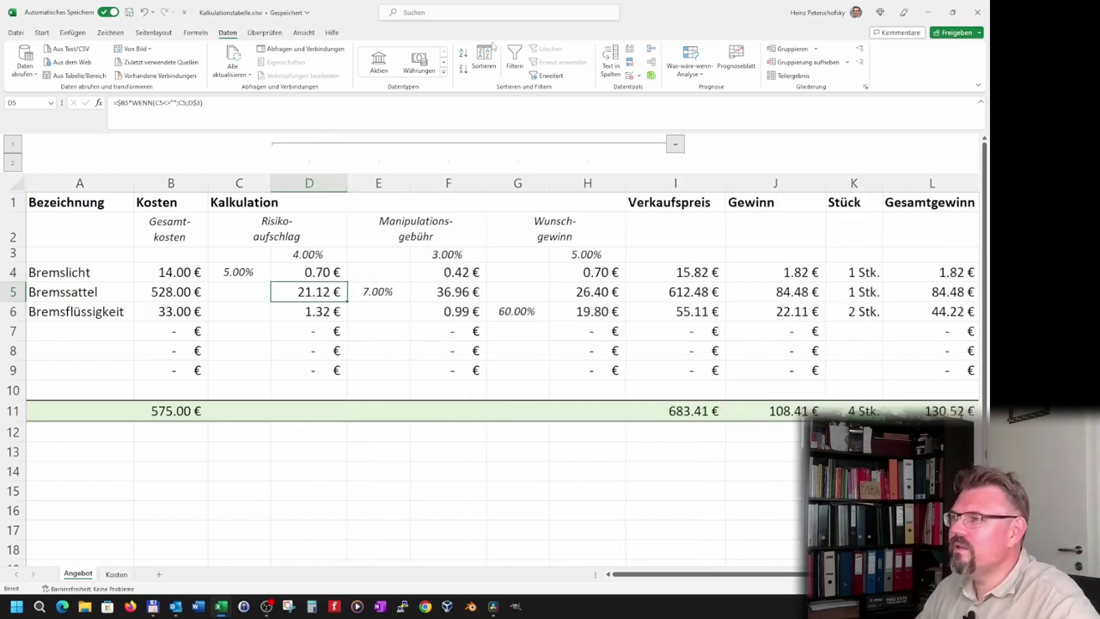
# Remove the existing grouping from columns D–H
pyautogui.moveTo(309, 183); pyautogui.dragTo(607, 180)
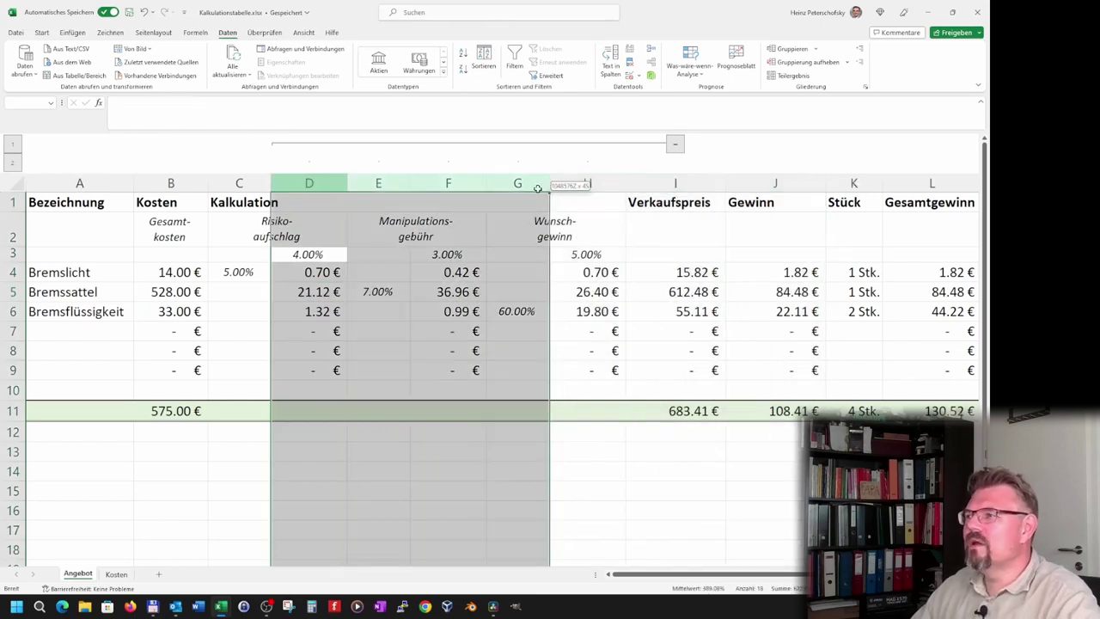
pyautogui.click(792, 62)
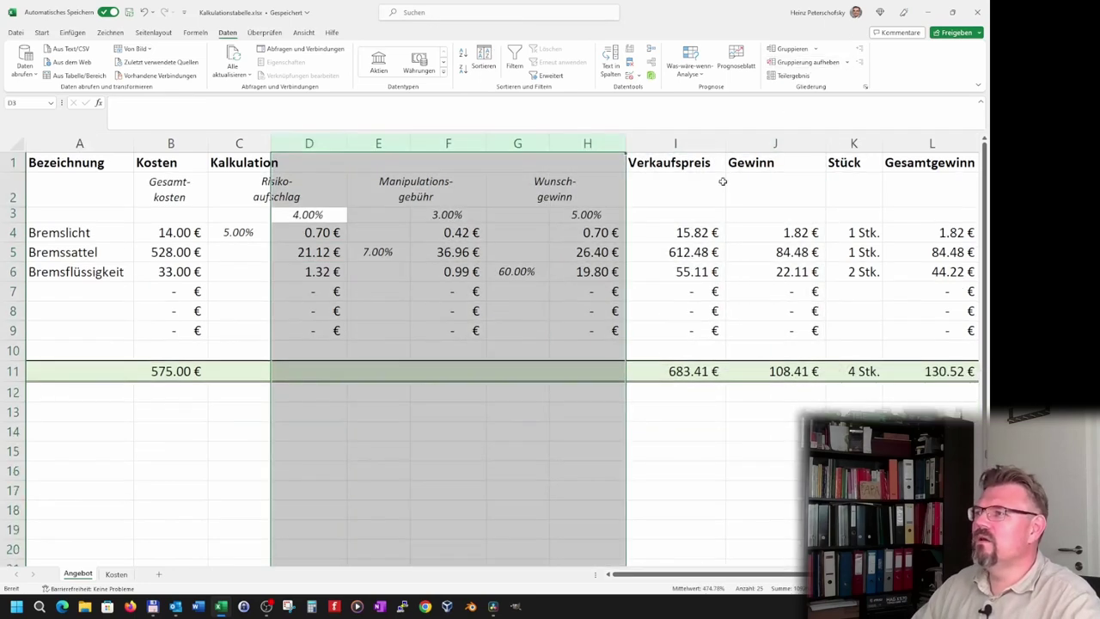
pyautogui.click(684, 228)
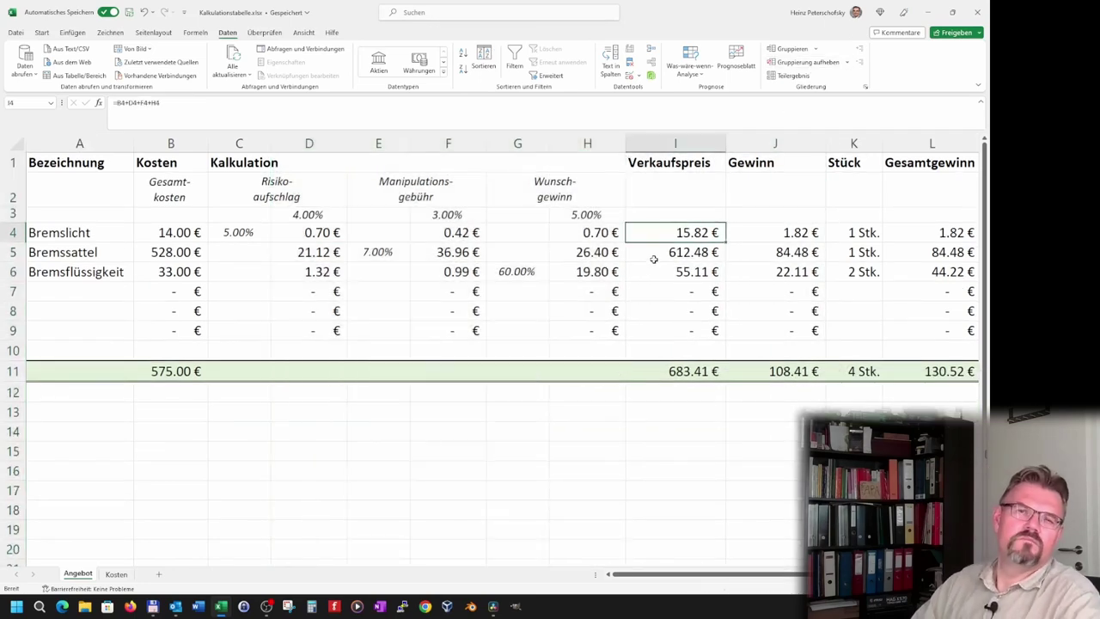
# Group columns C through H, including the Kalkulation heading column
pyautogui.click(250, 144)
pyautogui.moveTo(250, 143); pyautogui.dragTo(588, 143)
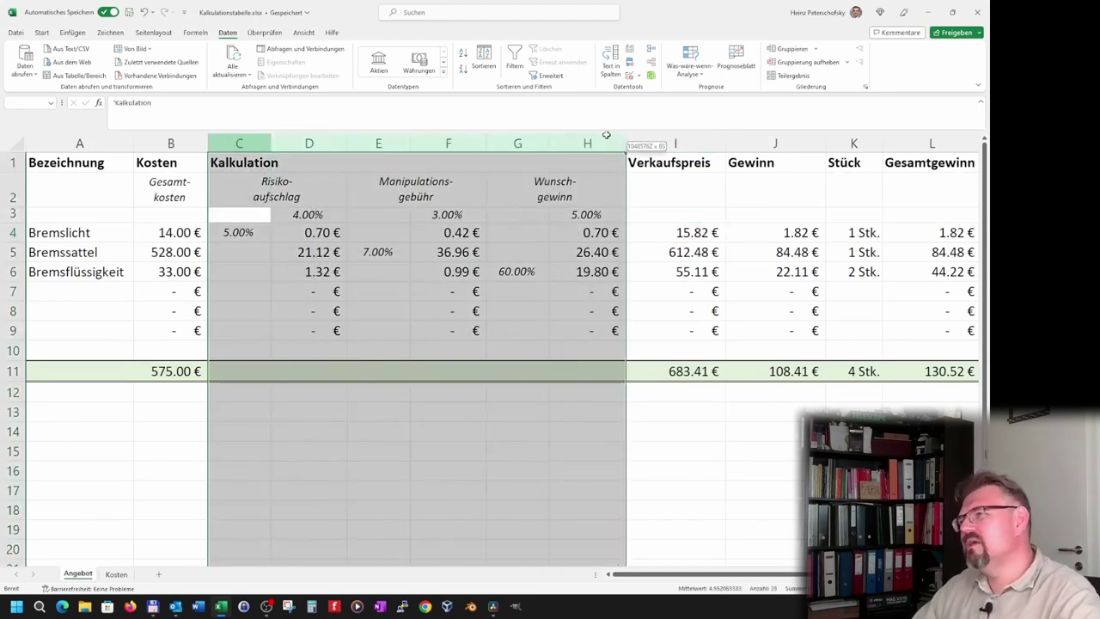
pyautogui.click(779, 49)
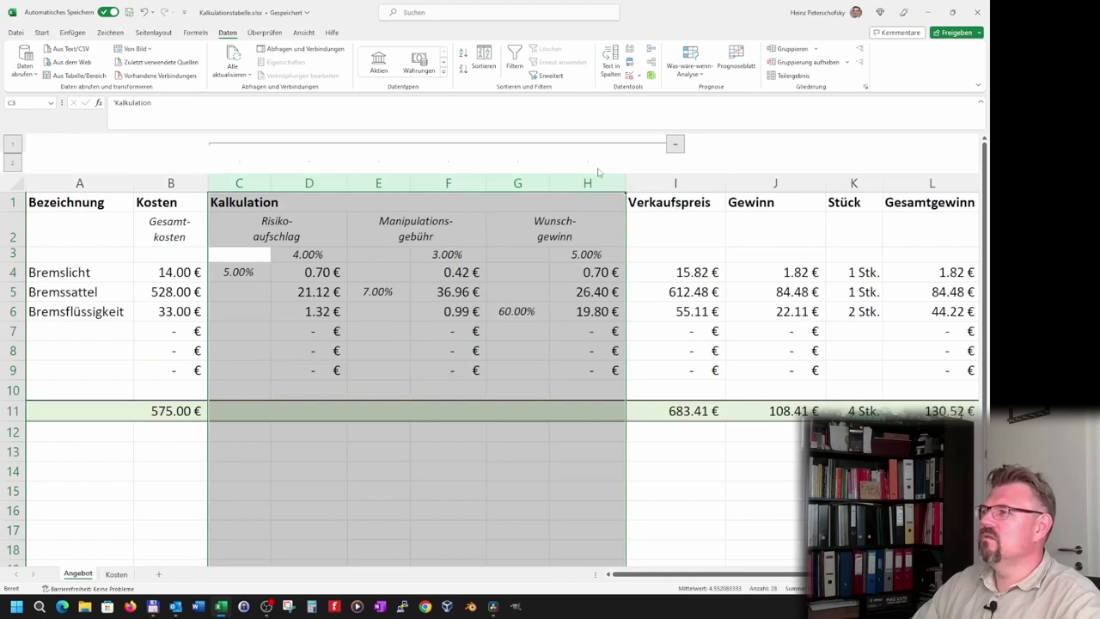
# Collapse and expand the C–H group twice to test it, leaving it expanded
pyautogui.click(677, 146)
pyautogui.click(266, 142)
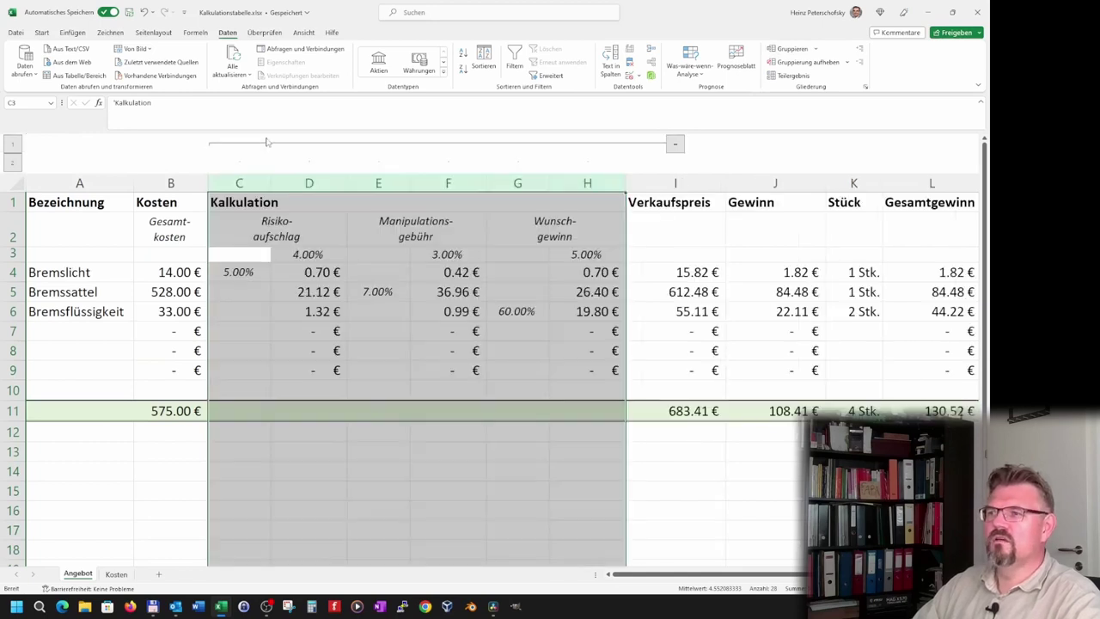
pyautogui.click(675, 145)
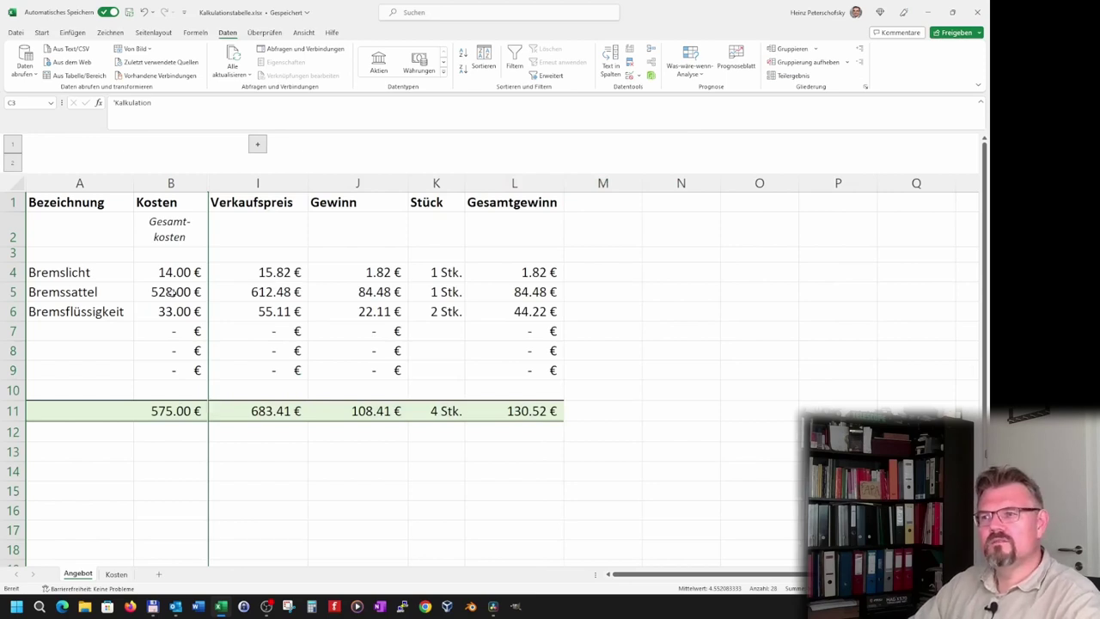
pyautogui.click(258, 144)
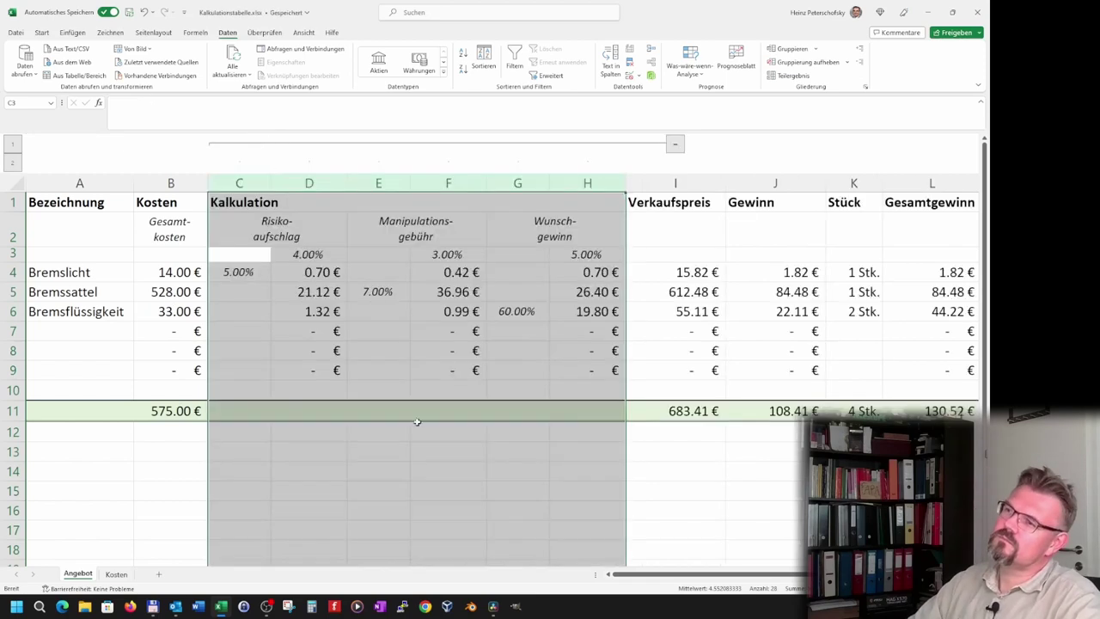
pyautogui.click(433, 455)
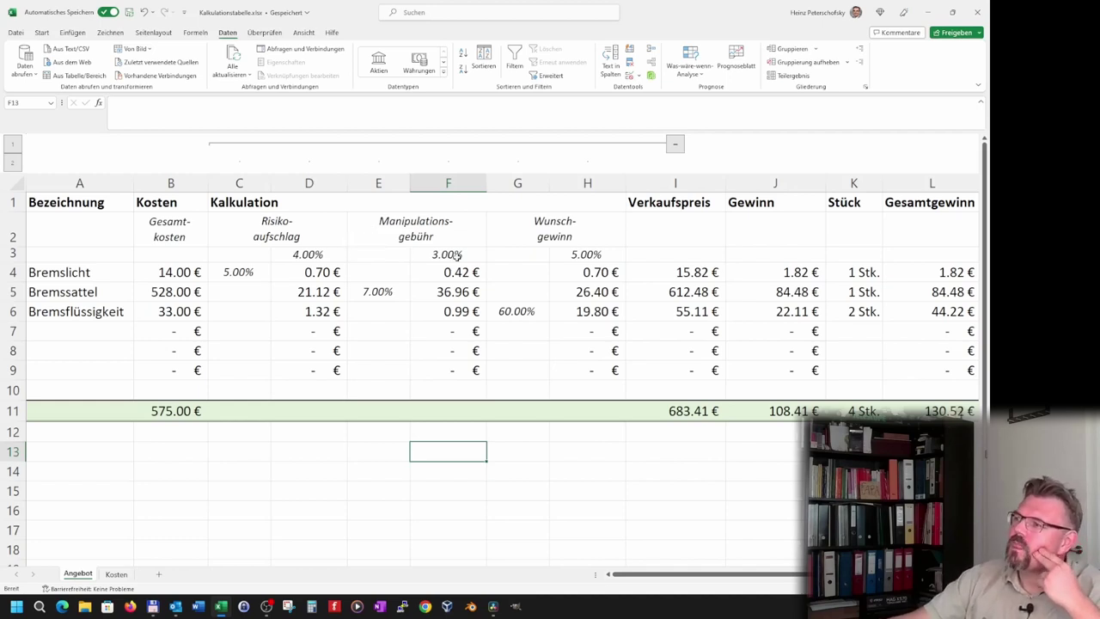
pyautogui.click(424, 220)
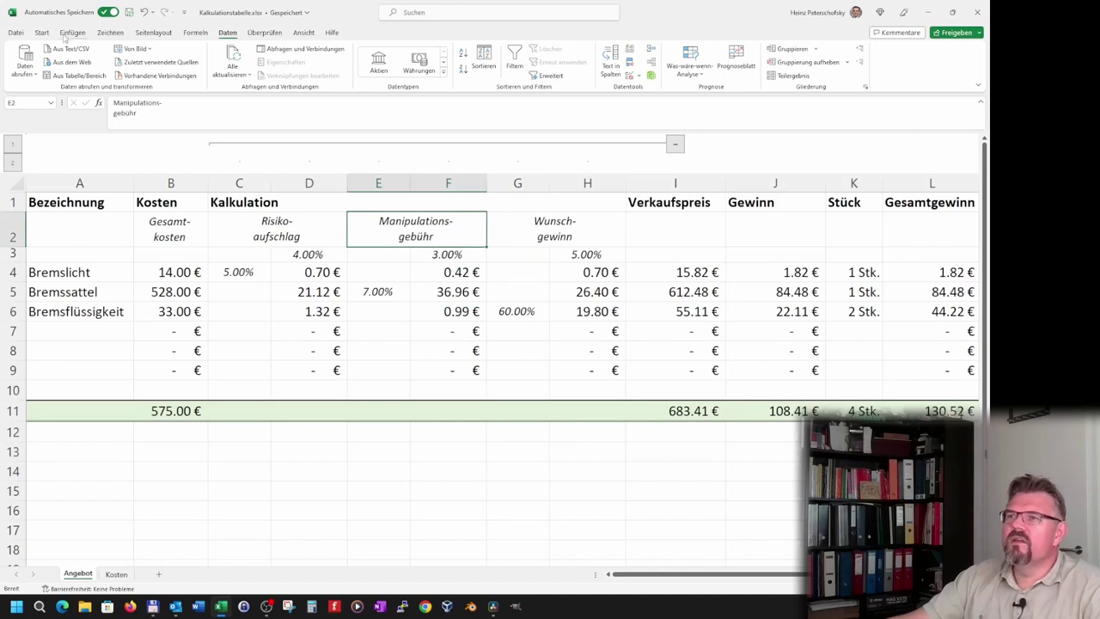
# Fill header cell E2 with light green through the Format Cells dialog
pyautogui.click(41, 33)
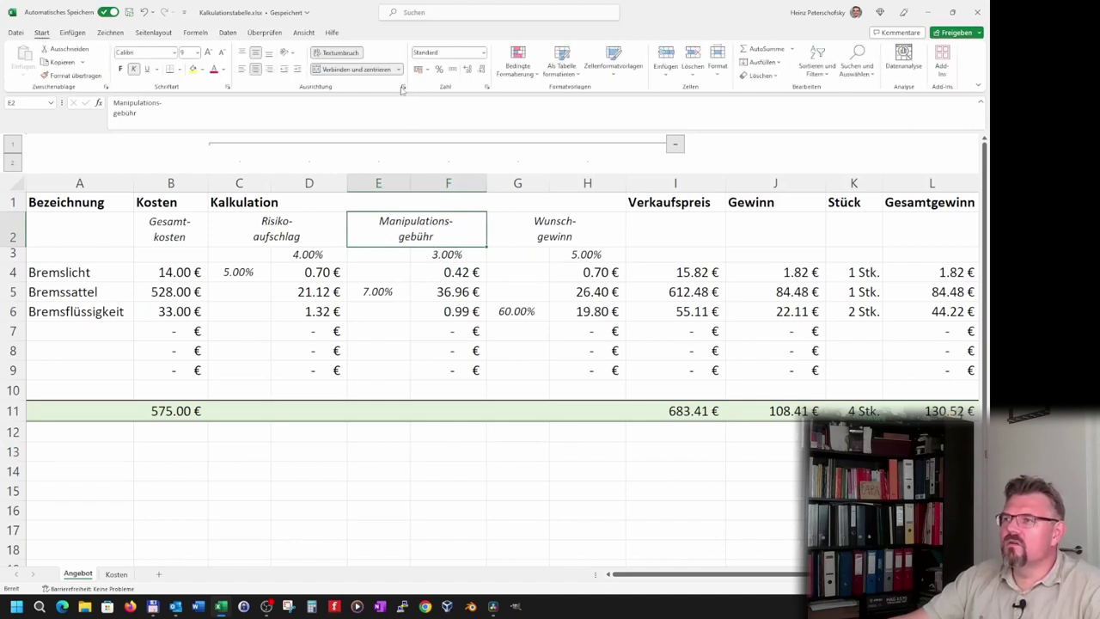
pyautogui.click(403, 87)
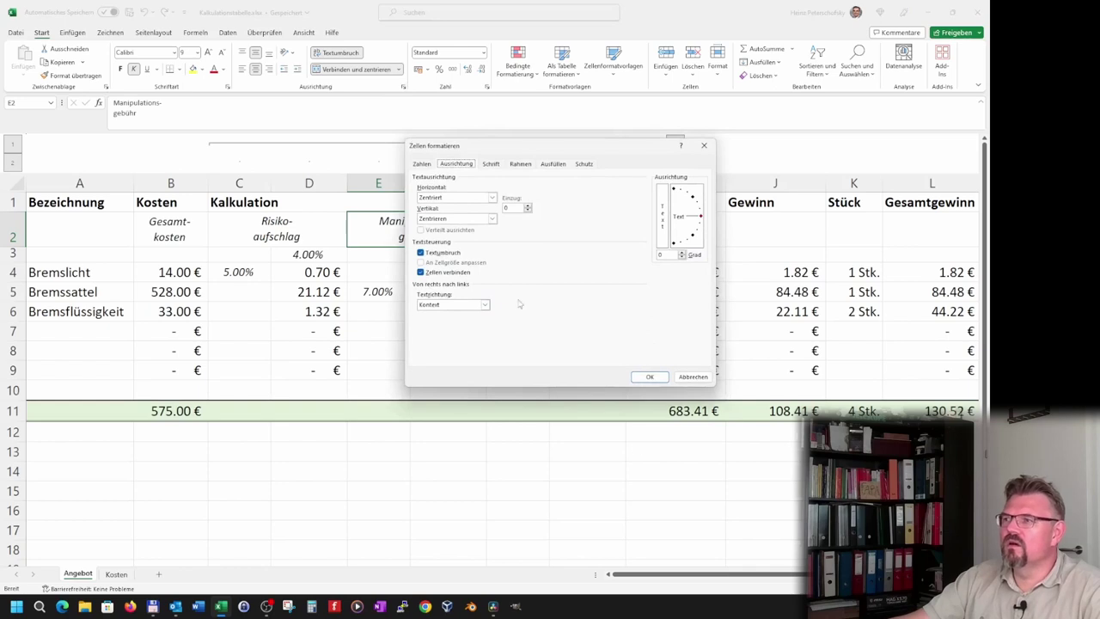
pyautogui.click(491, 164)
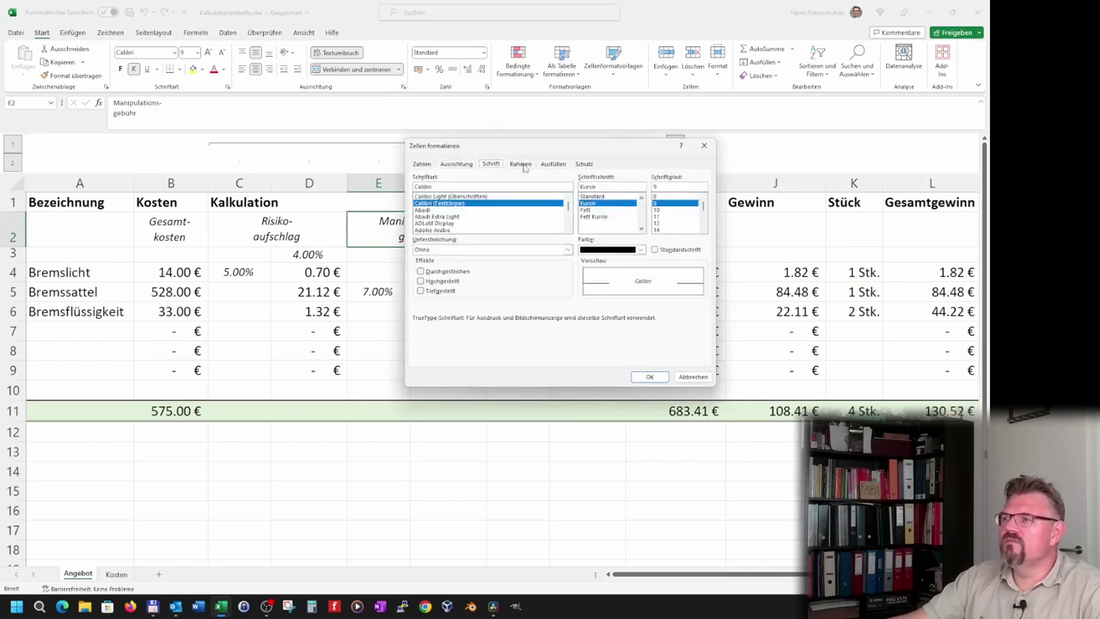
pyautogui.click(522, 165)
pyautogui.click(555, 165)
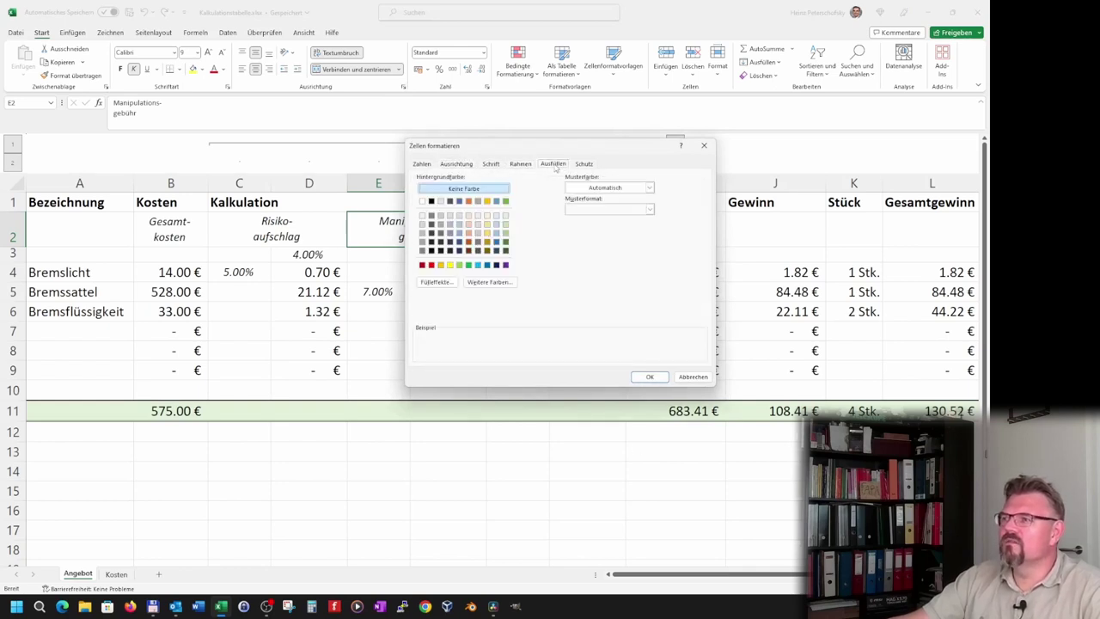
pyautogui.click(459, 265)
pyautogui.click(655, 378)
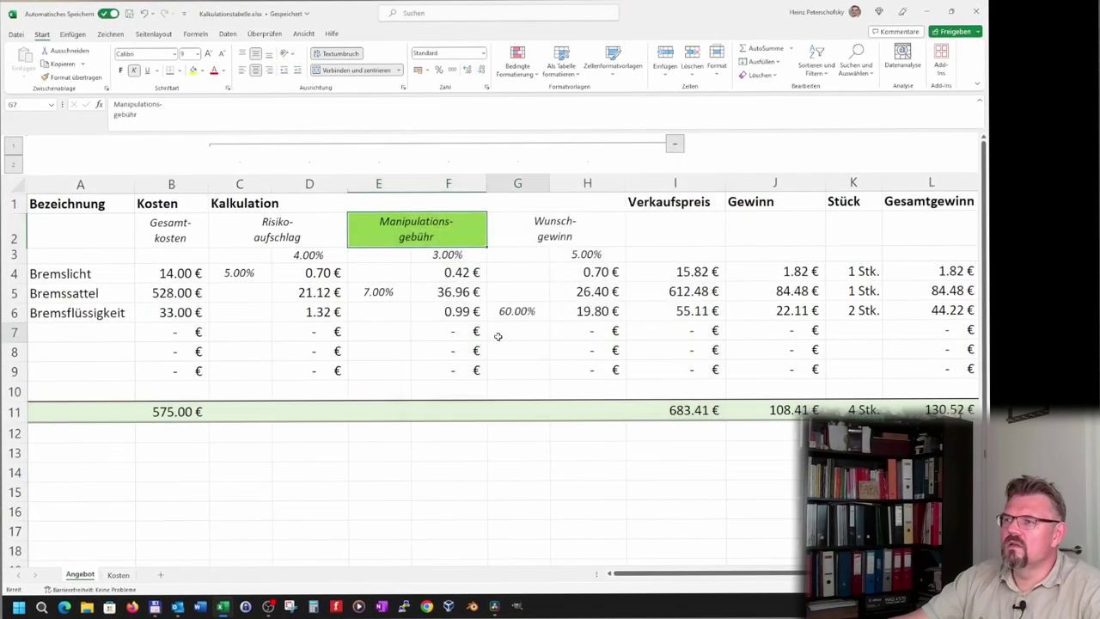
pyautogui.click(507, 334)
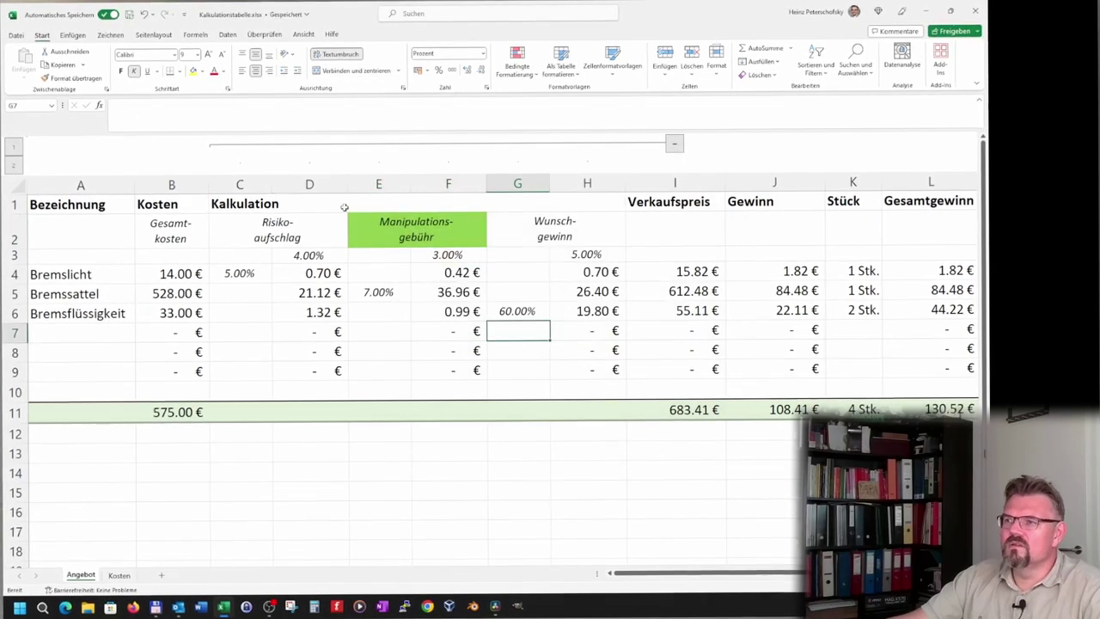
# Reopen Format Cells, close it unchanged, and reselect the merged header cell E2
pyautogui.click(402, 89)
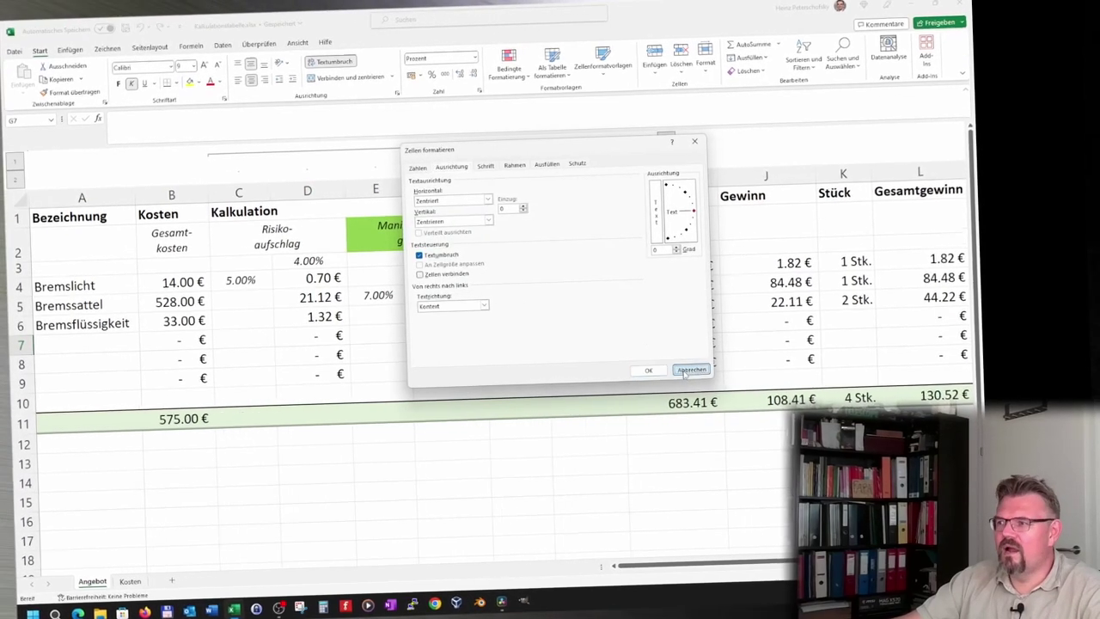
pyautogui.click(691, 370)
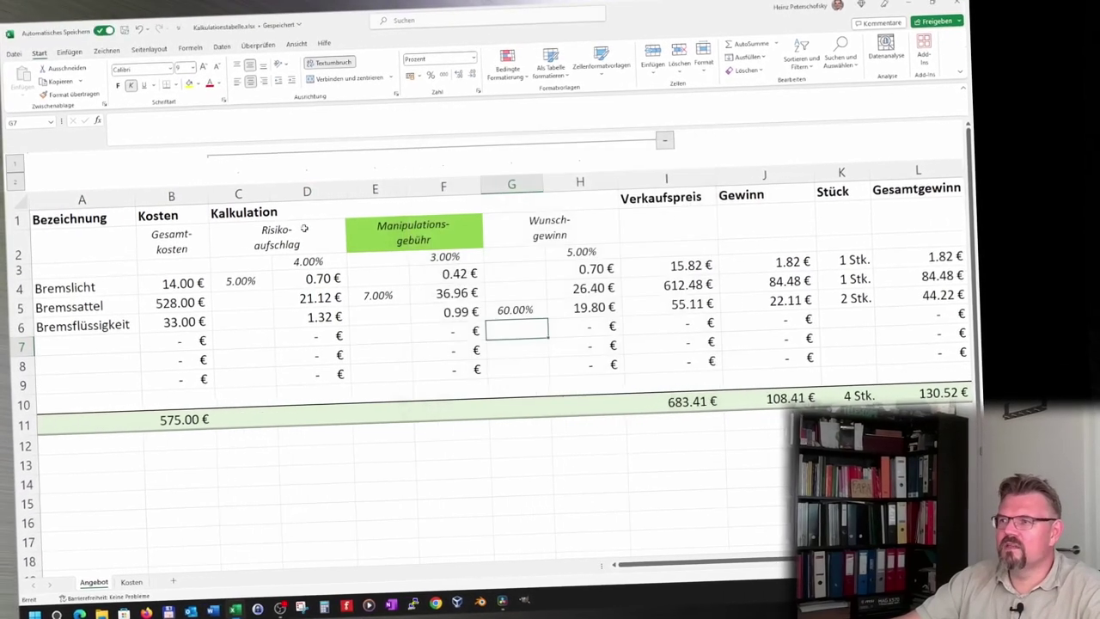
pyautogui.click(413, 232)
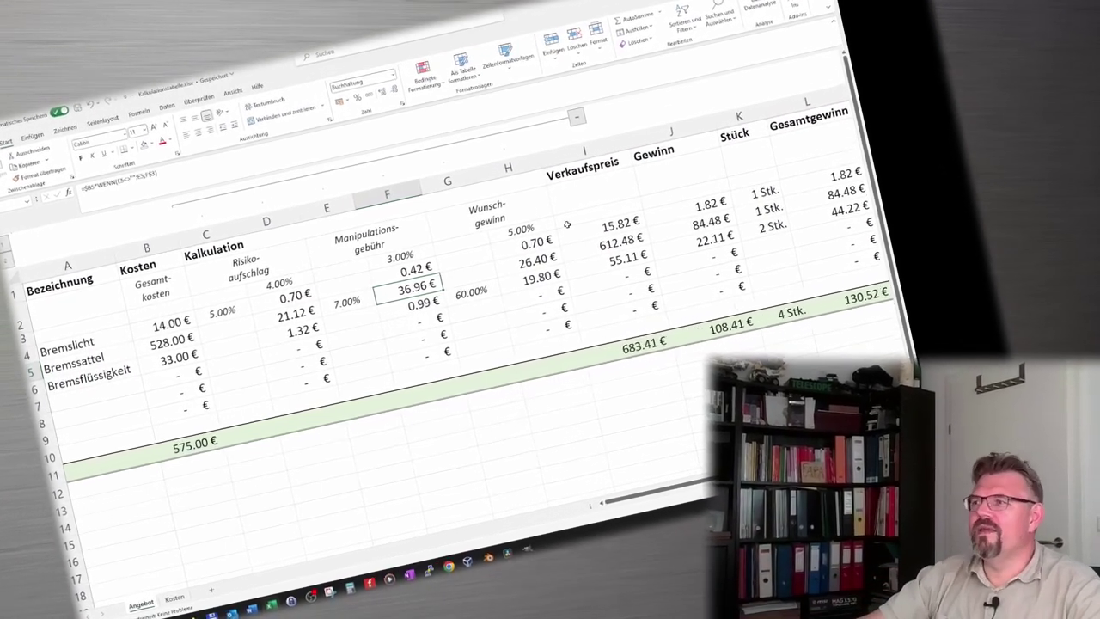
pyautogui.click(577, 116)
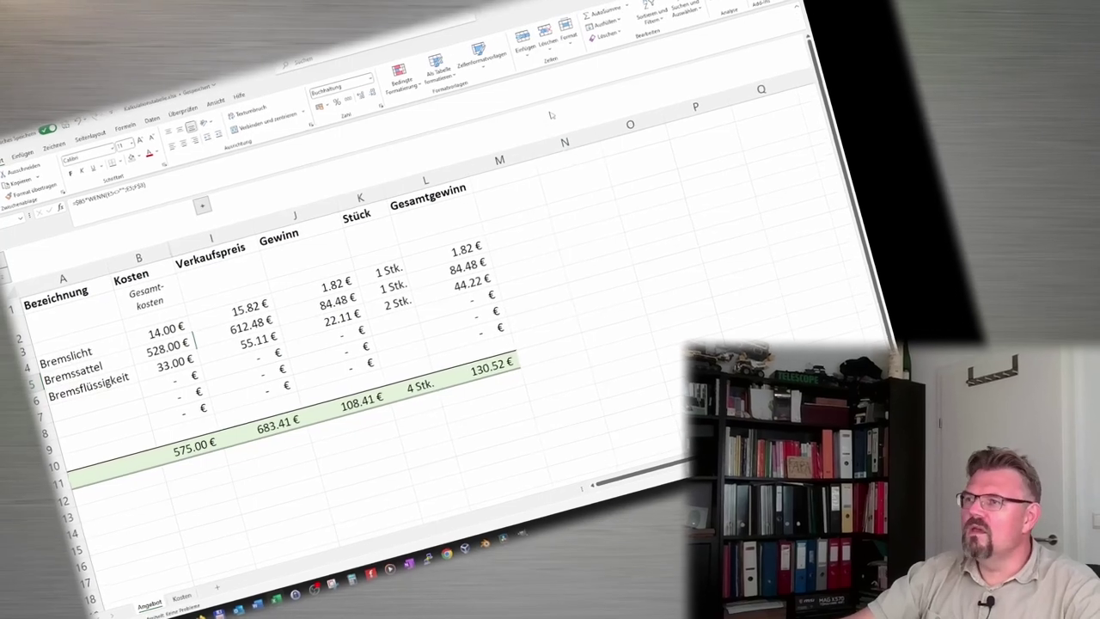
pyautogui.click(202, 205)
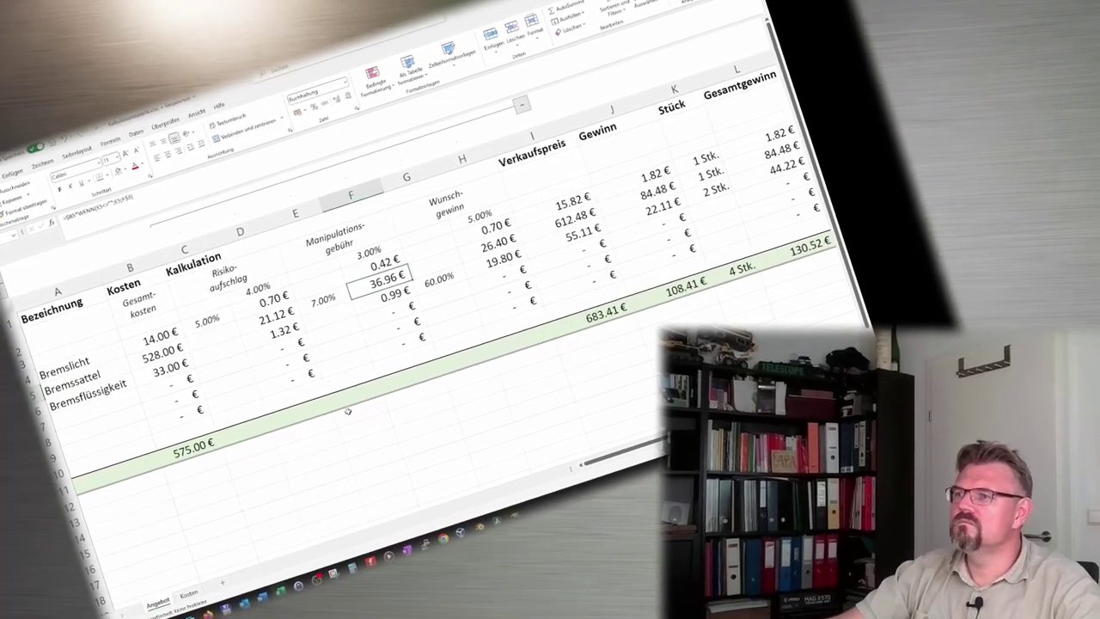